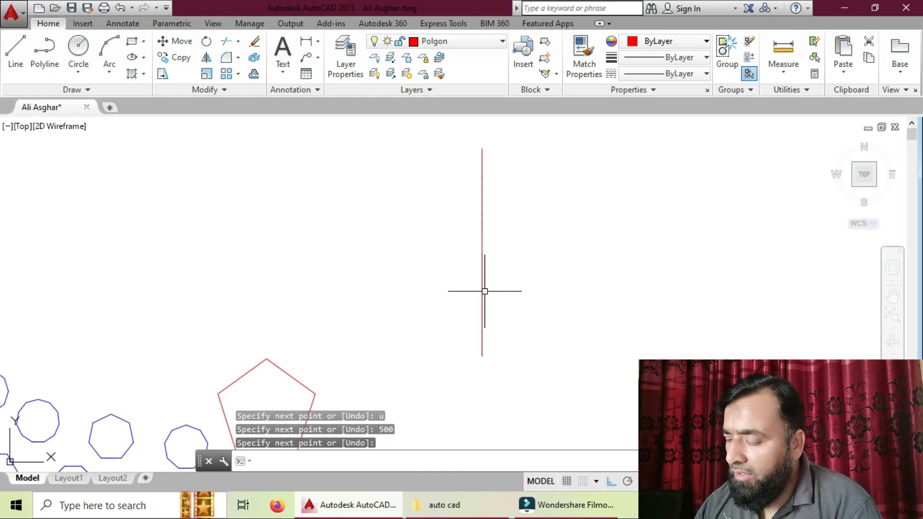
Divide the red vertical line into 5 equal segments with the Divide command.
{"action": "type", "text": "div"}
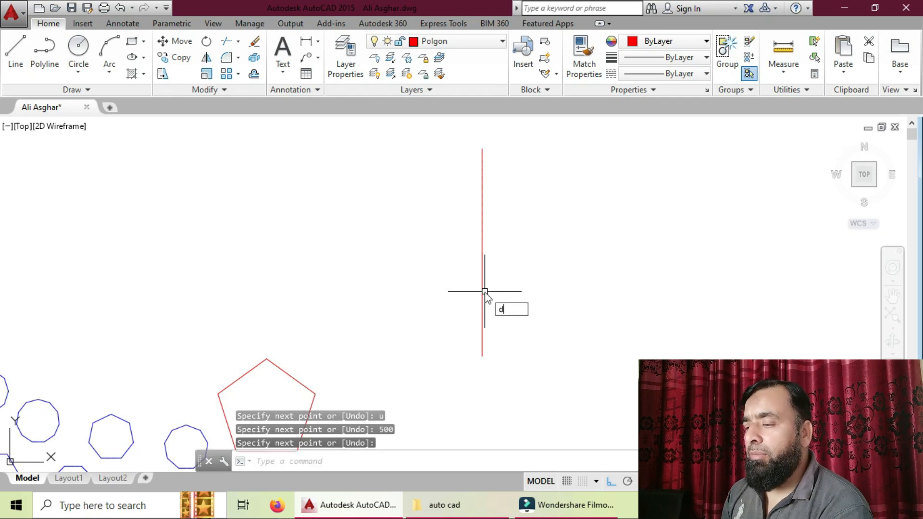
{"action": "key", "text": "Return"}
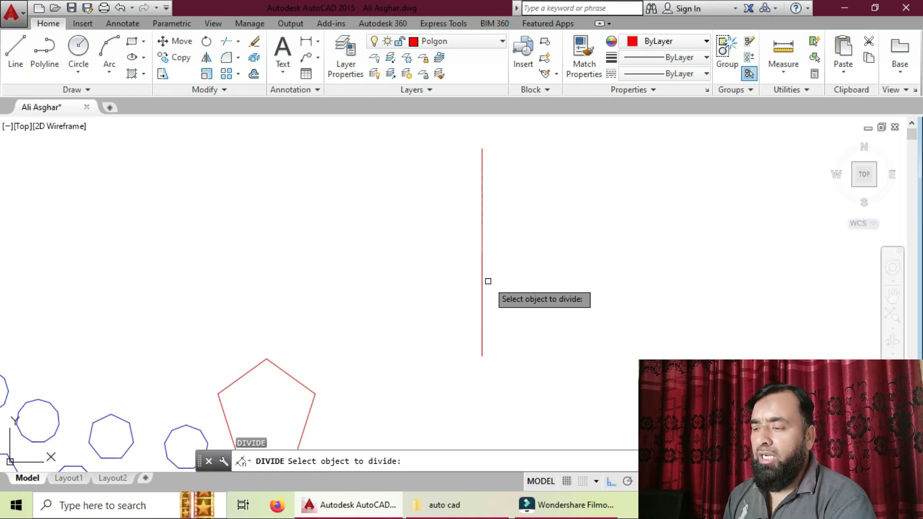
{"action": "left_click", "coordinate": [482, 282]}
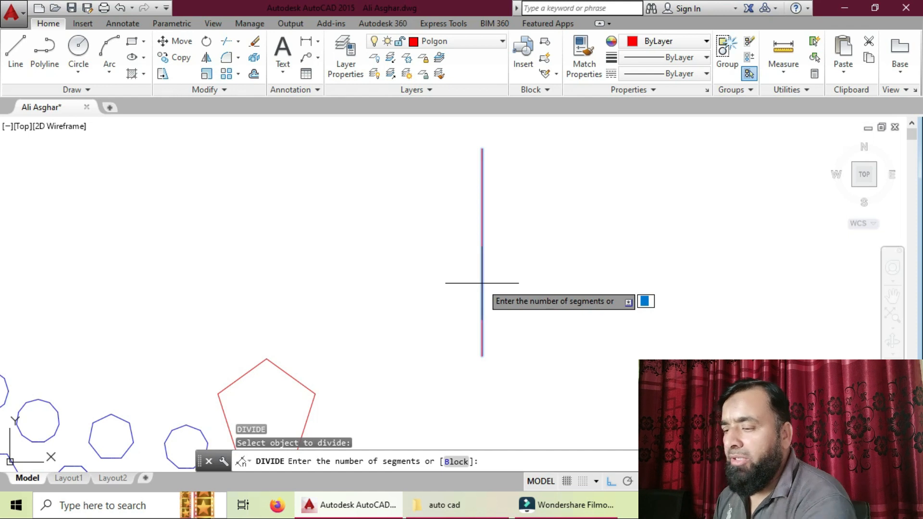
{"action": "type", "text": "5"}
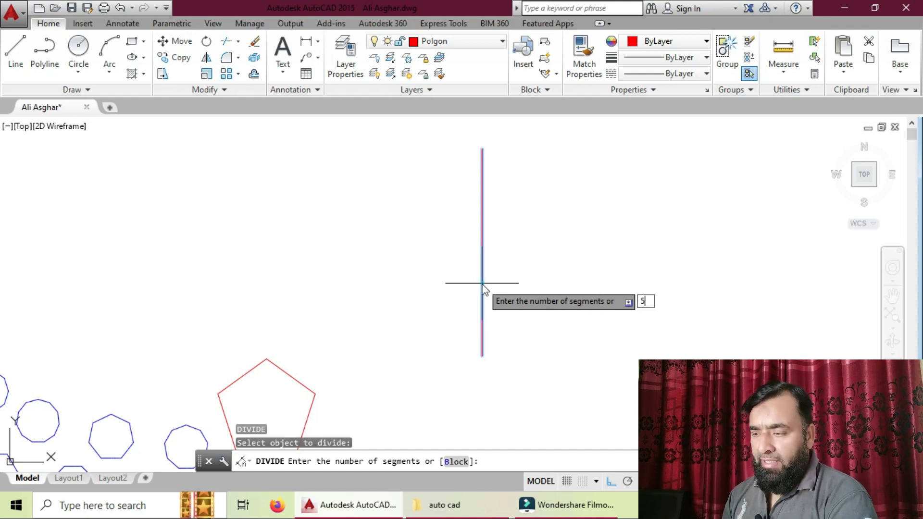
{"action": "key", "text": "Return"}
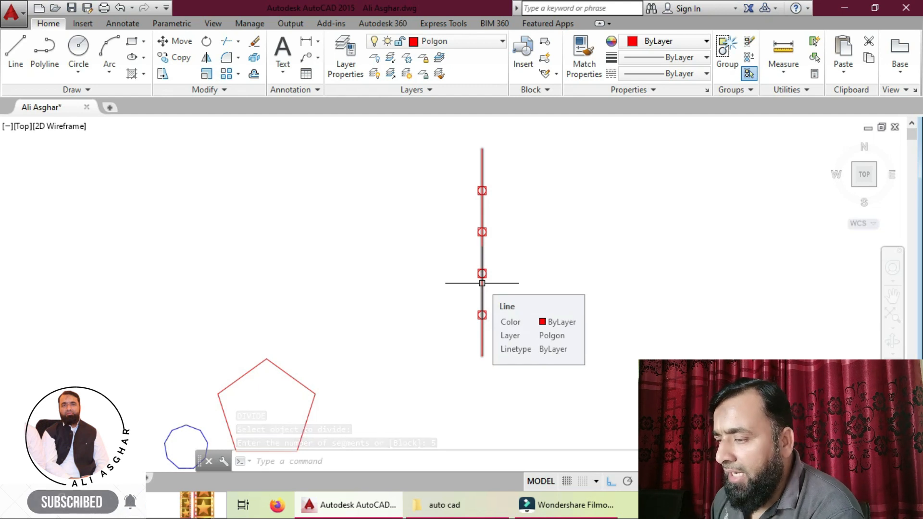
Measure the distance between the two uppermost division points on the vertical line.
{"action": "scroll", "coordinate": [482, 283], "scroll_direction": "up", "scroll_amount": 2}
{"action": "type", "text": "di"}
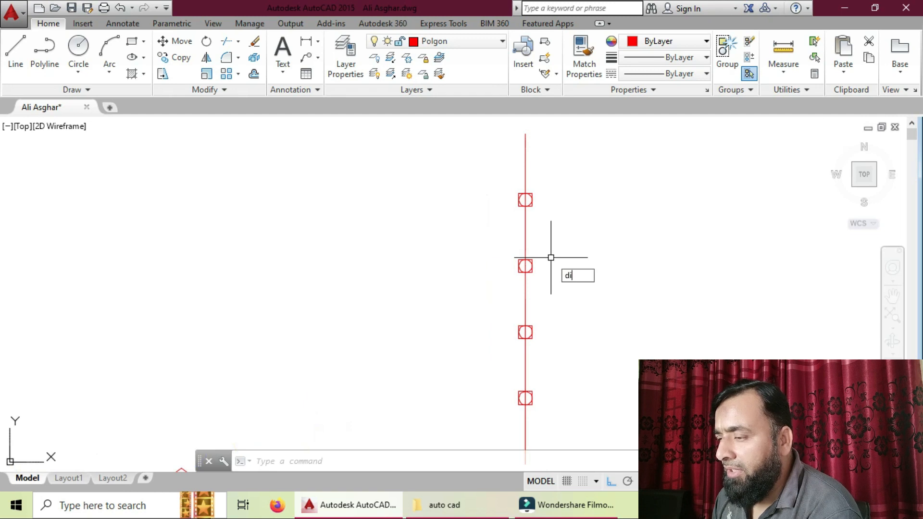
{"action": "key", "text": "Return"}
{"action": "left_click", "coordinate": [525, 200]}
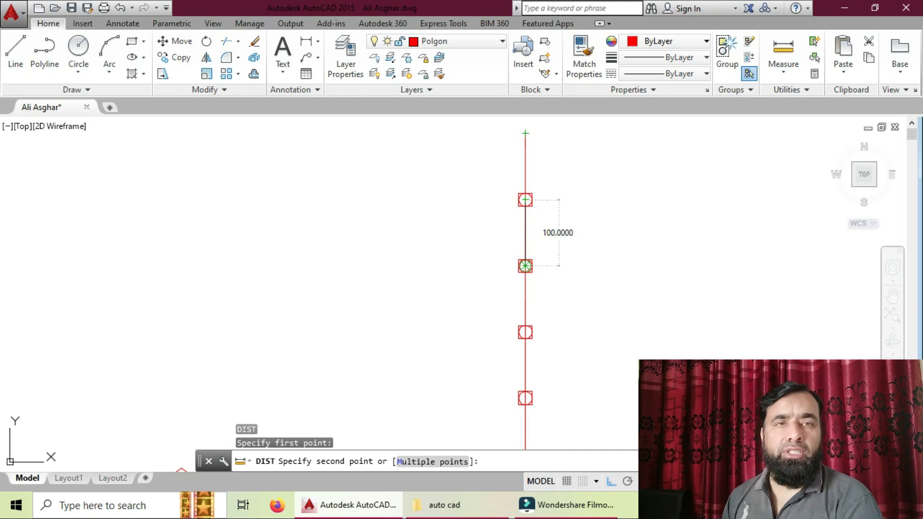
{"action": "key", "text": "Escape"}
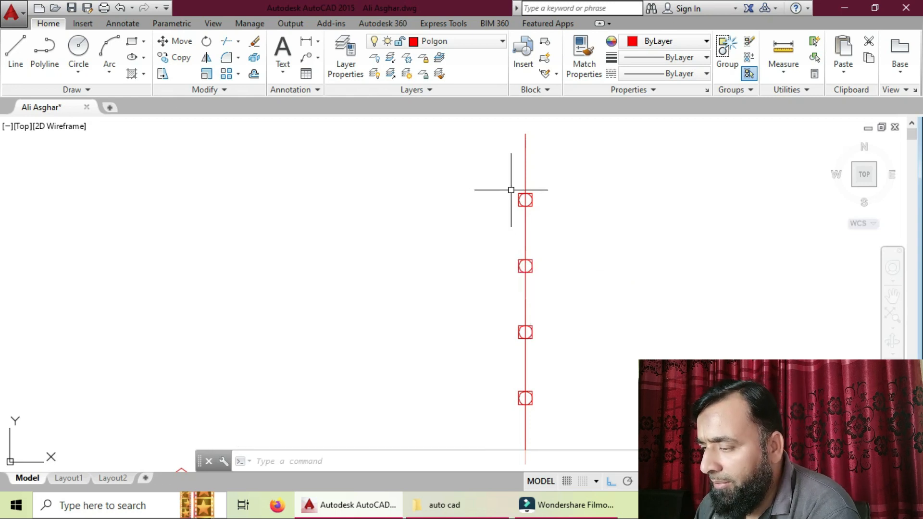
{"action": "left_click_drag", "start_coordinate": [513, 180], "coordinate": [540, 223]}
{"action": "right_click", "coordinate": [552, 237]}
{"action": "left_click", "coordinate": [549, 202]}
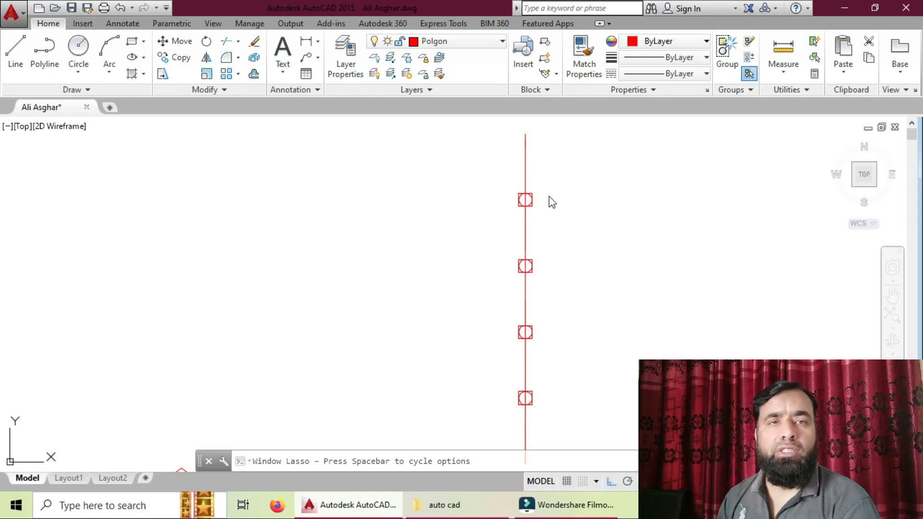
Select the uppermost division point on the vertical line and change the drawing's point style to the X marker.
{"action": "left_click", "coordinate": [494, 190]}
{"action": "left_click", "coordinate": [550, 226]}
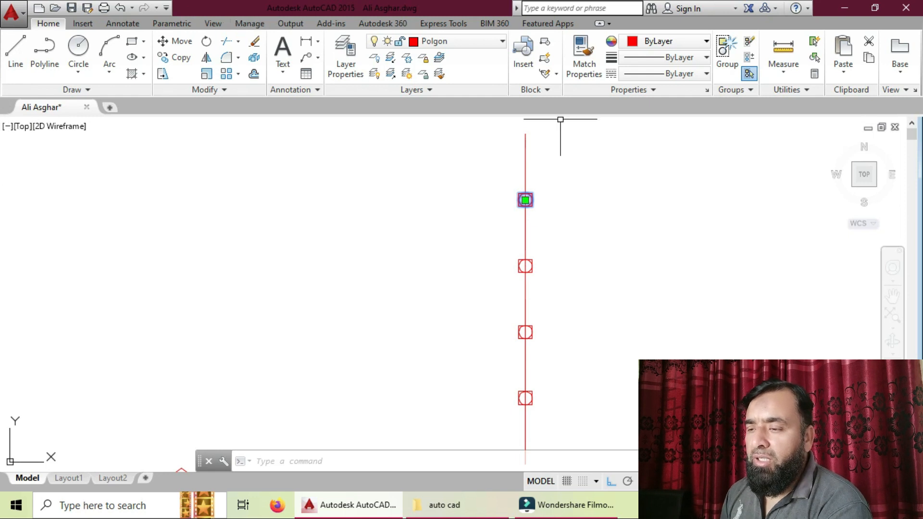
{"action": "left_click", "coordinate": [806, 91]}
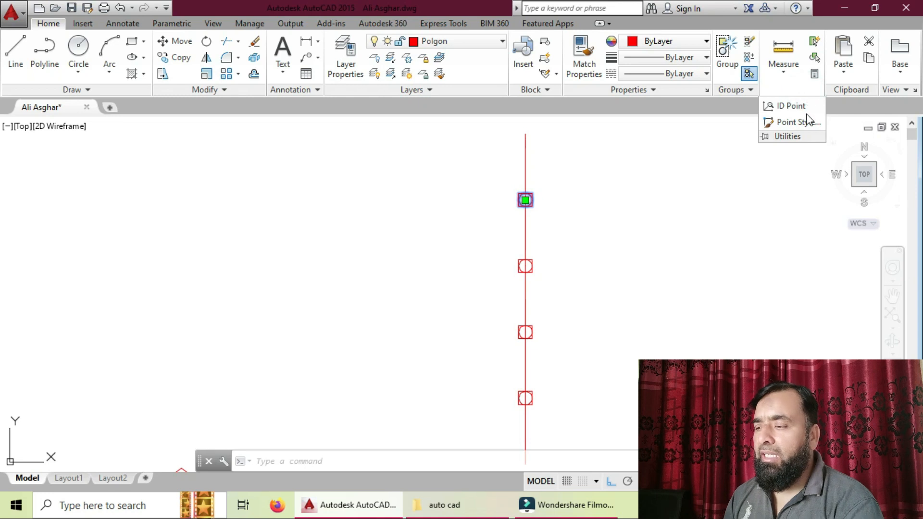
{"action": "left_click", "coordinate": [796, 124]}
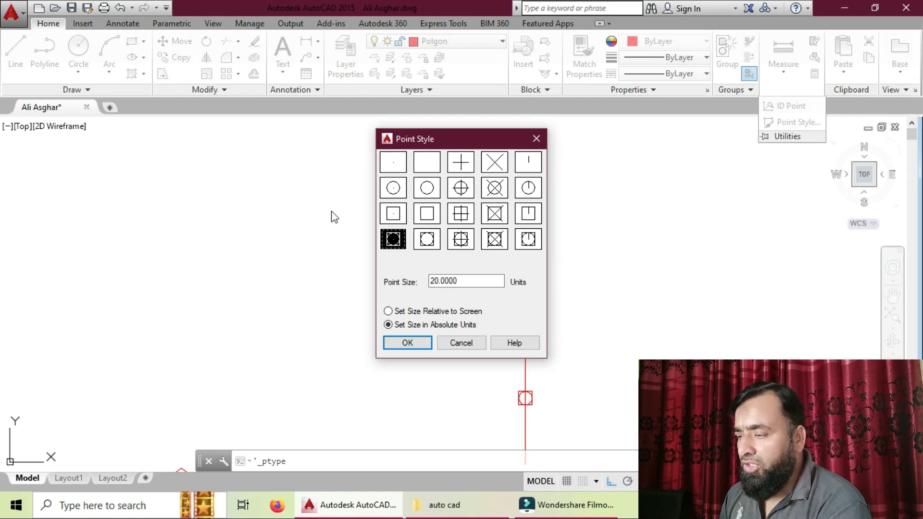
{"action": "left_click", "coordinate": [490, 166]}
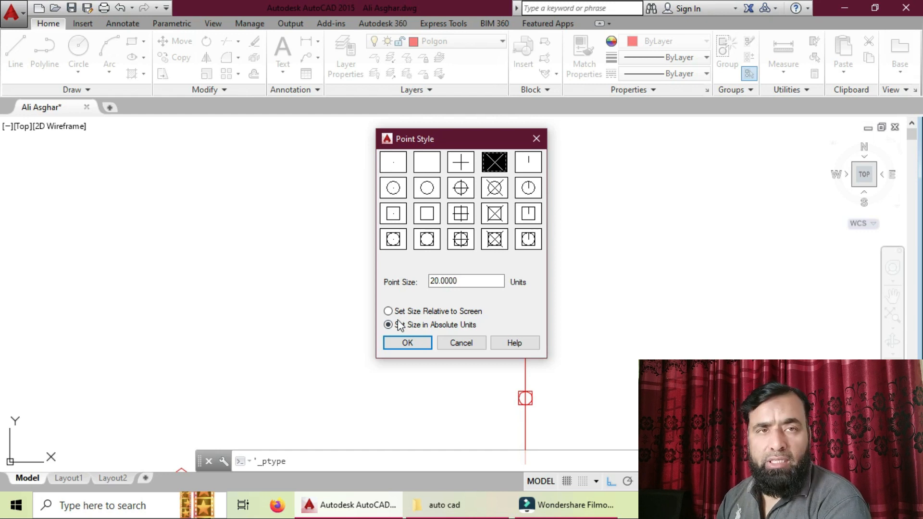
{"action": "left_click", "coordinate": [417, 345]}
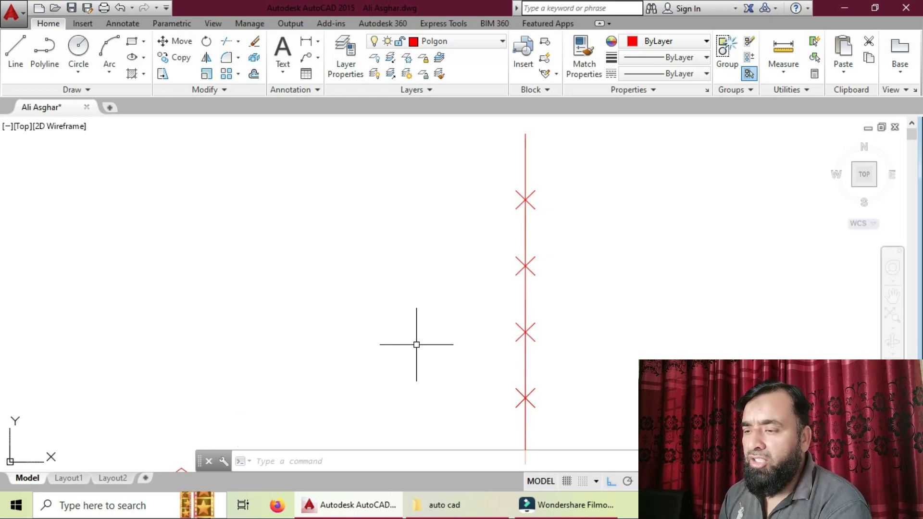
{"action": "left_click", "coordinate": [804, 90]}
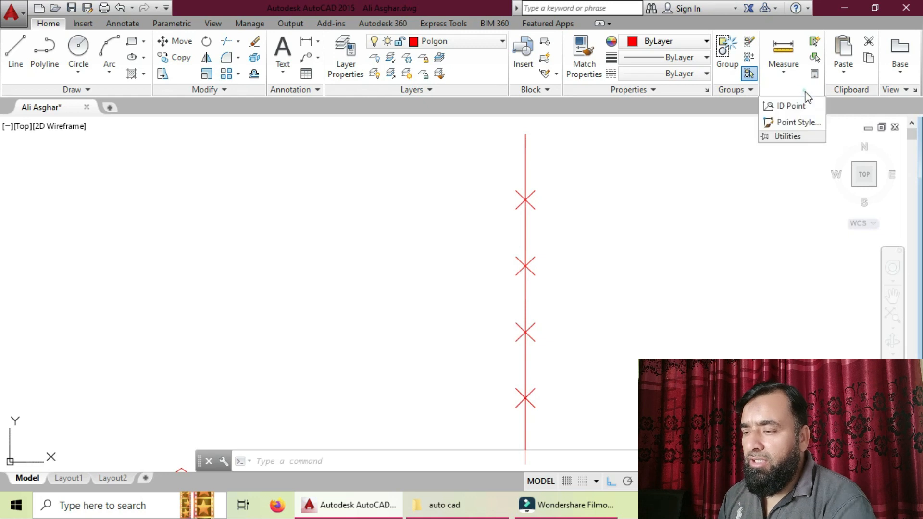
{"action": "left_click", "coordinate": [785, 136]}
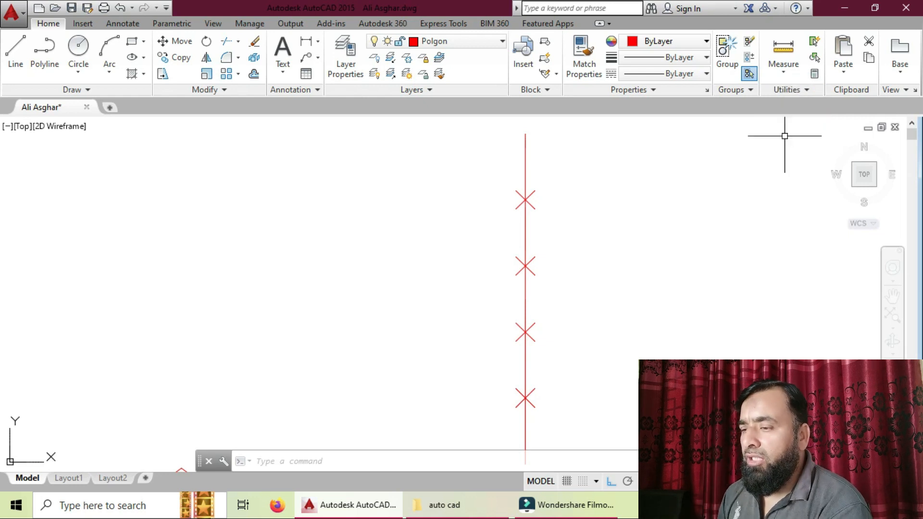
{"action": "key", "text": "Escape"}
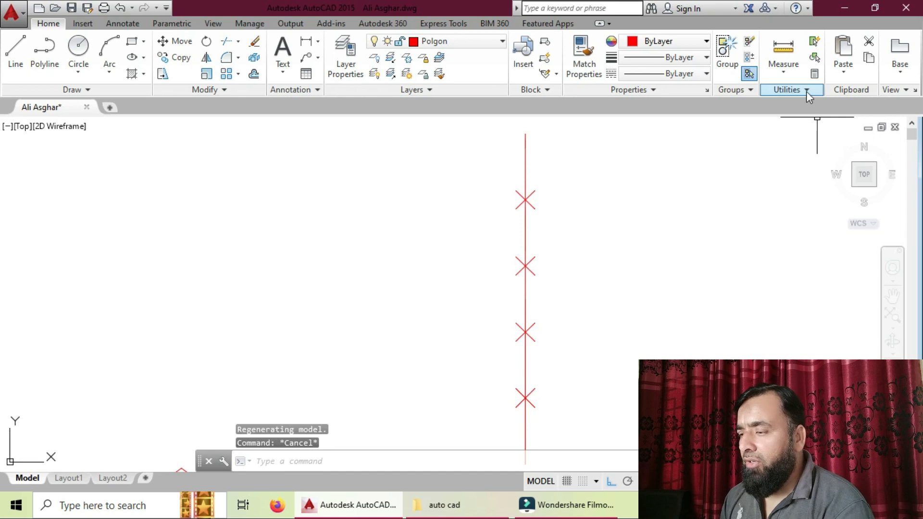
Set the point size to 15 absolute units in the point style settings.
{"action": "left_click", "coordinate": [806, 91]}
{"action": "left_click", "coordinate": [808, 123]}
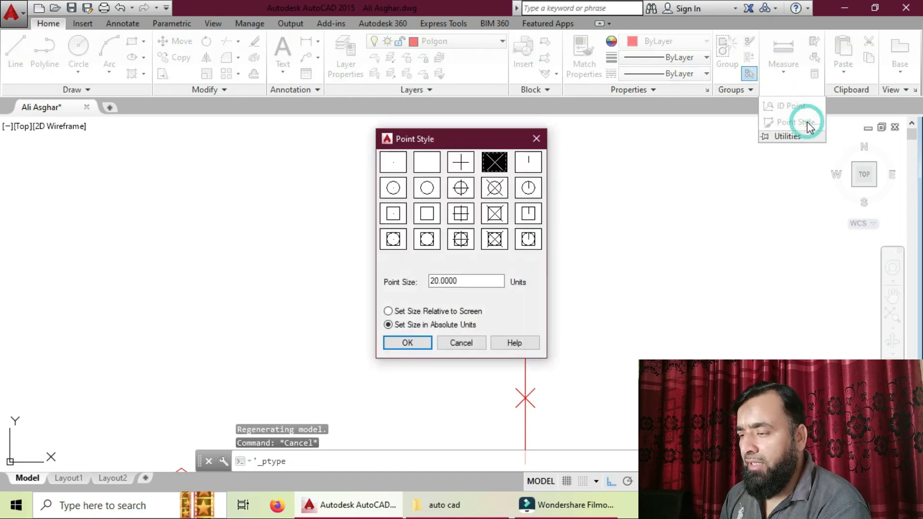
{"action": "left_click_drag", "start_coordinate": [465, 280], "coordinate": [429, 282]}
{"action": "right_click", "coordinate": [420, 282]}
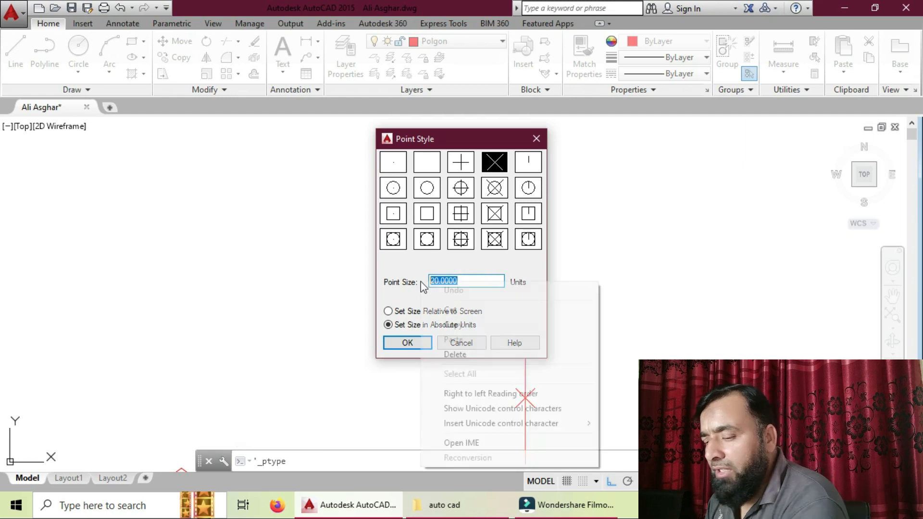
{"action": "left_click", "coordinate": [429, 264]}
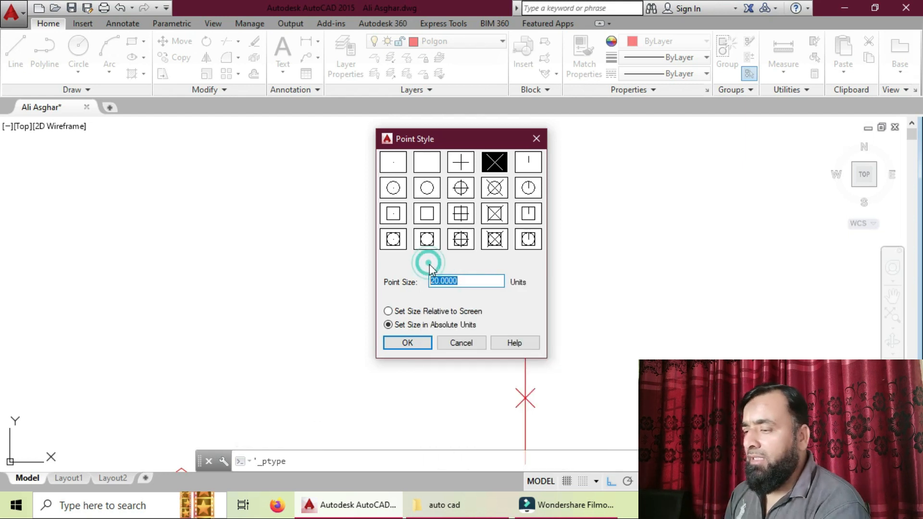
{"action": "type", "text": "15"}
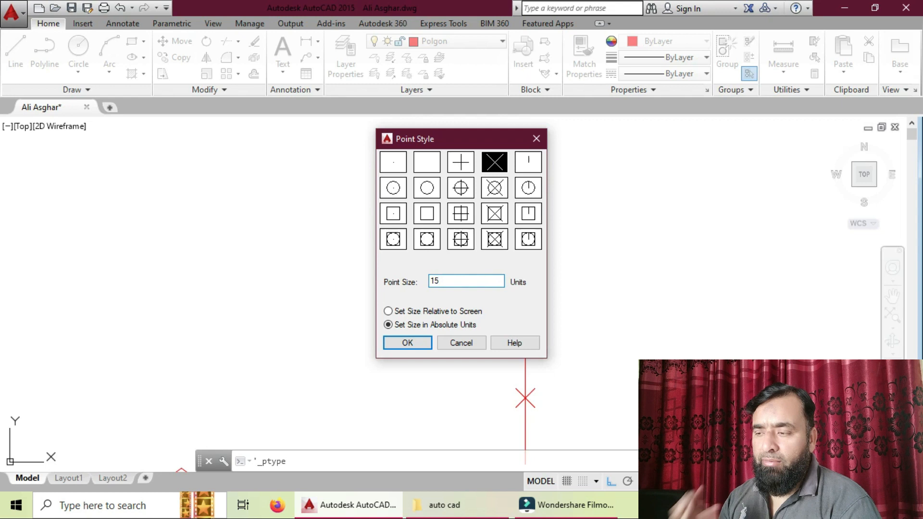
{"action": "left_click", "coordinate": [390, 346]}
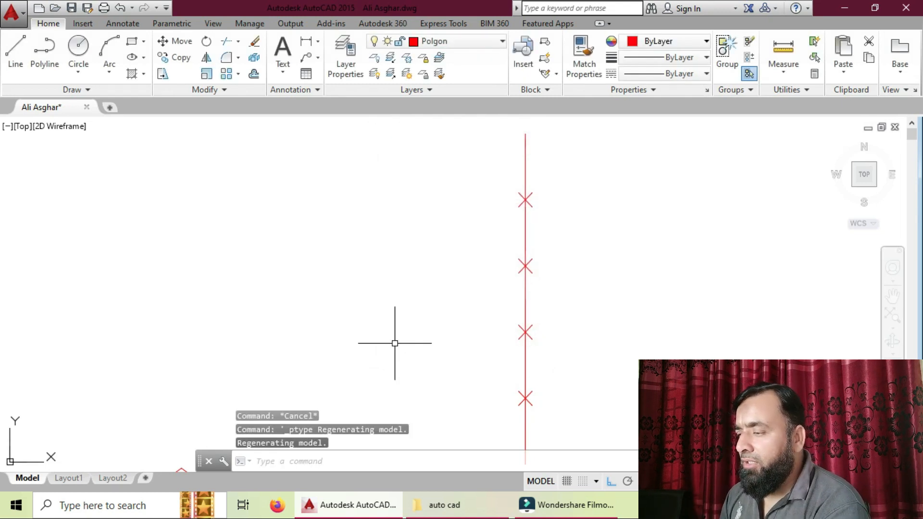
Draw a circle of radius 300 beside the divided vertical line, above the red pentagon.
{"action": "type", "text": "c"}
{"action": "key", "text": "Return"}
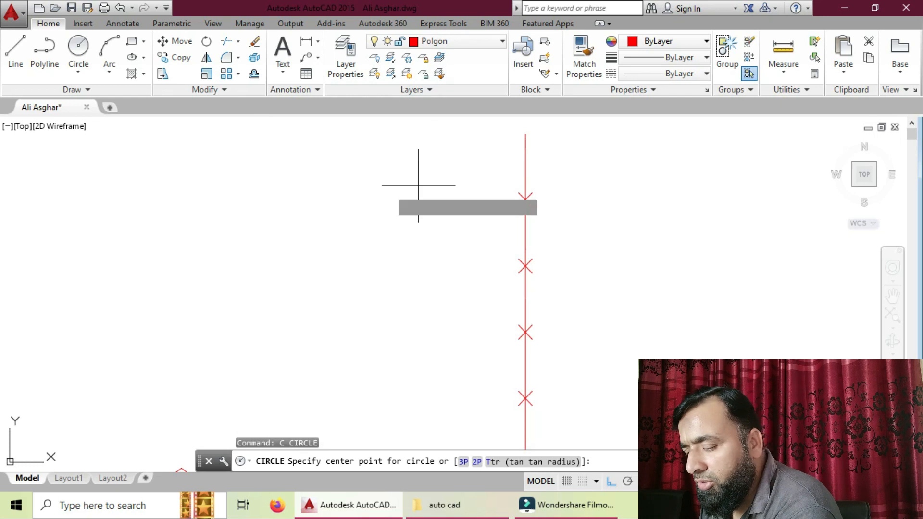
{"action": "left_click", "coordinate": [290, 181]}
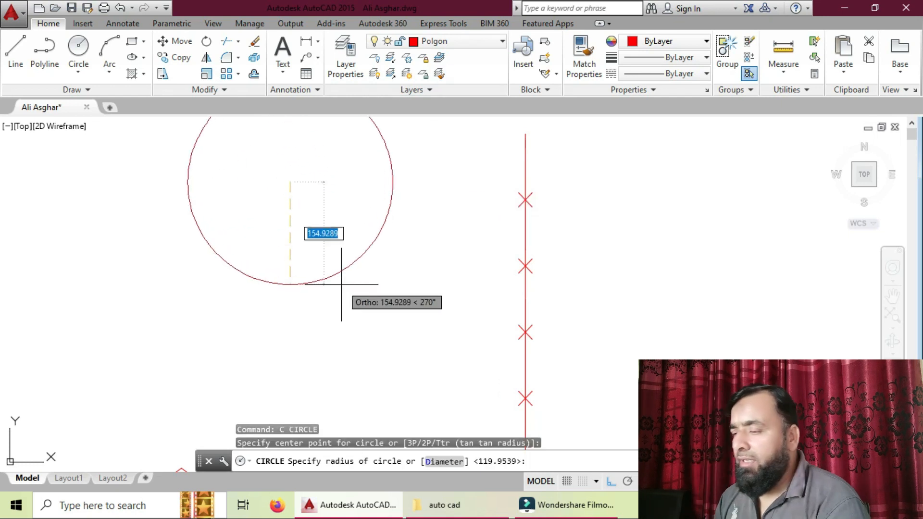
{"action": "type", "text": "300"}
{"action": "key", "text": "Return"}
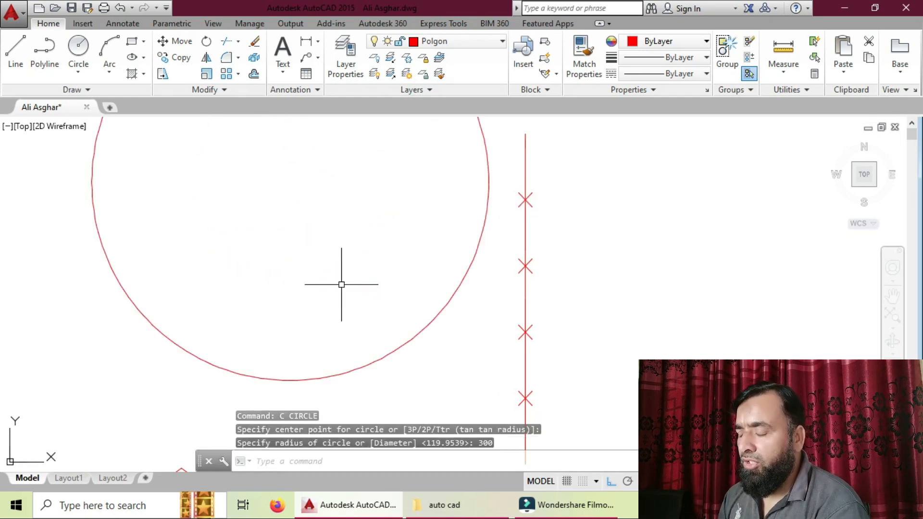
Divide the large red circle into 6 equal segments with the Divide command.
{"action": "scroll", "coordinate": [341, 284], "scroll_direction": "down", "scroll_amount": 4}
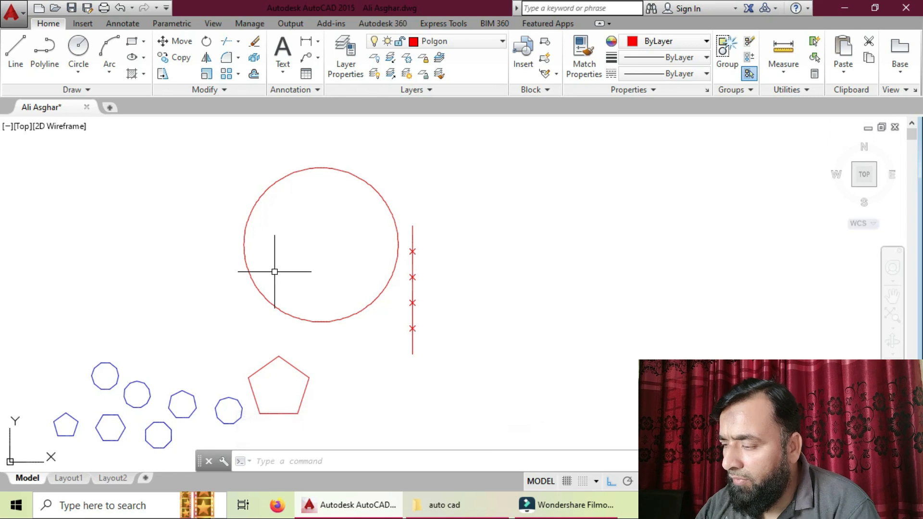
{"action": "type", "text": "div"}
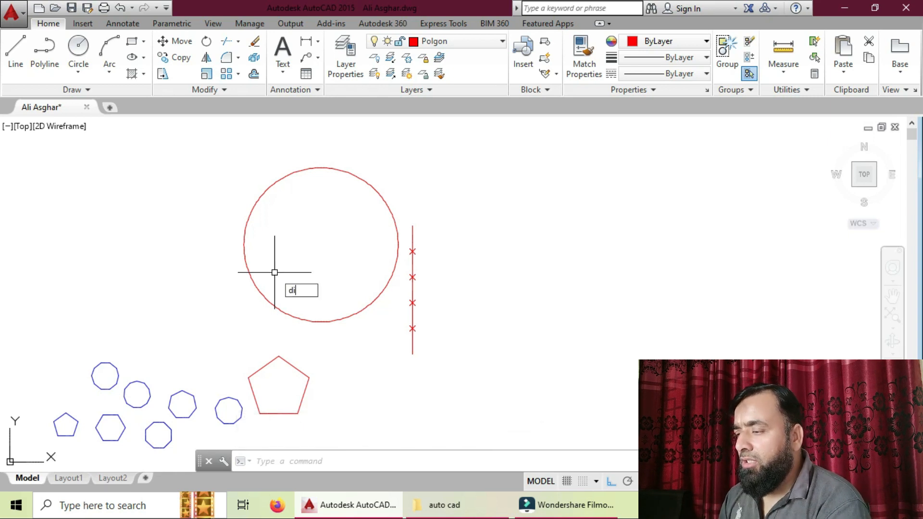
{"action": "key", "text": "Return"}
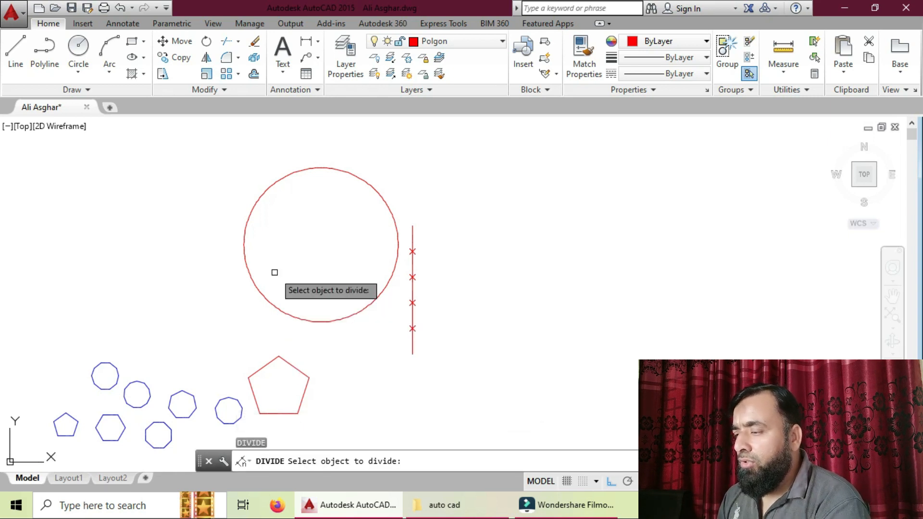
{"action": "left_click", "coordinate": [253, 283]}
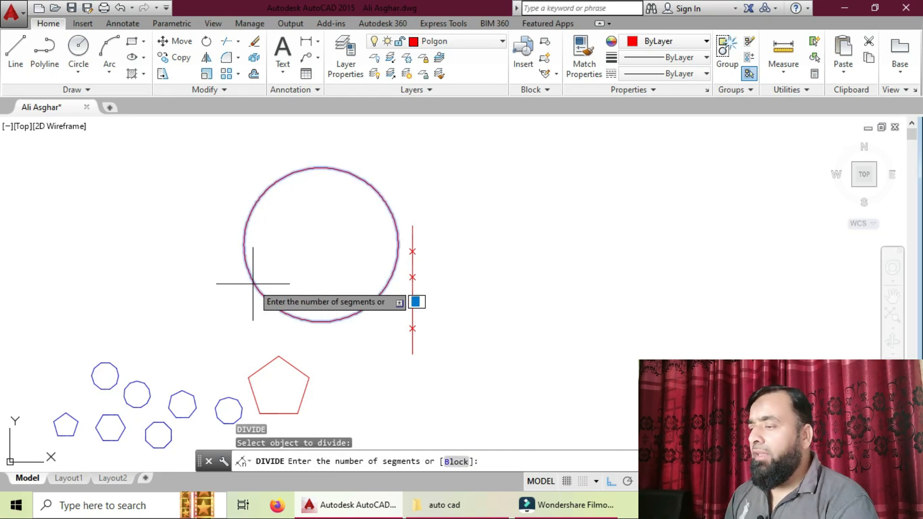
{"action": "type", "text": "6"}
{"action": "key", "text": "Return"}
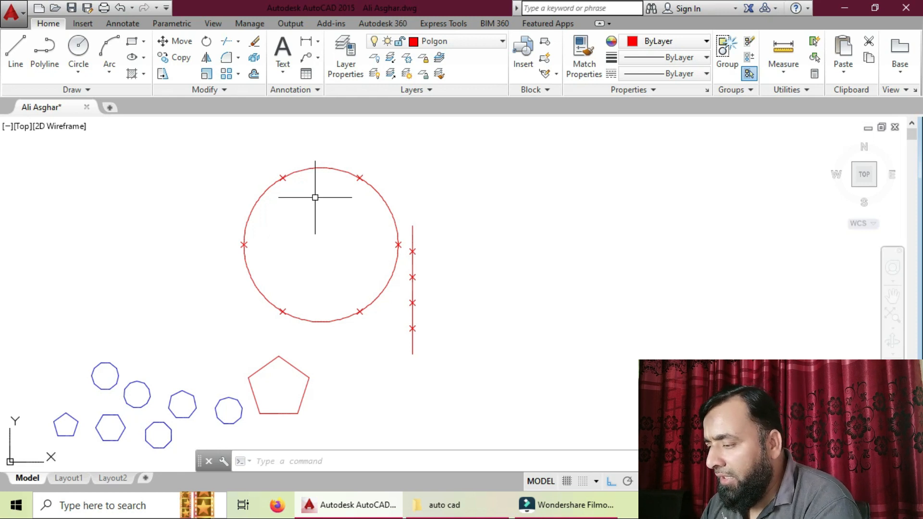
Divide the red pentagon's outline into 8 equal segments with the Divide command.
{"action": "scroll", "coordinate": [304, 380], "scroll_direction": "up", "scroll_amount": 2}
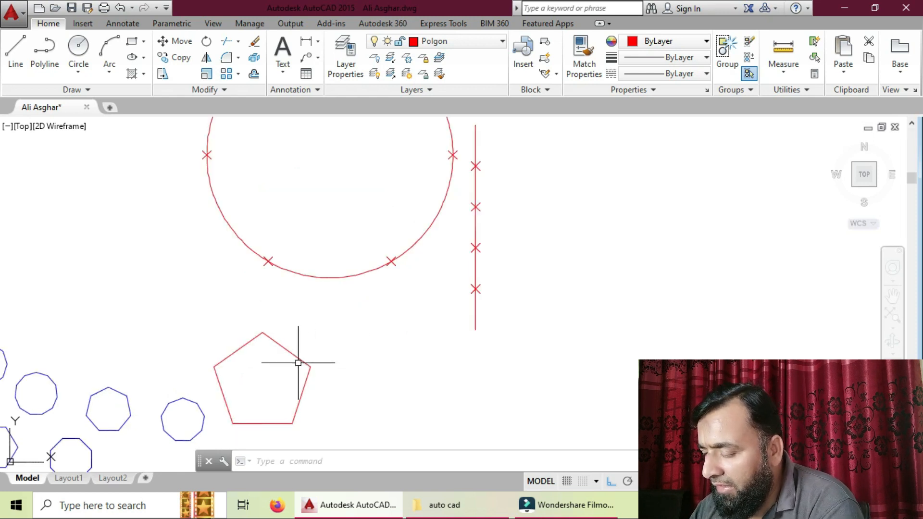
{"action": "scroll", "coordinate": [298, 363], "scroll_direction": "up", "scroll_amount": 4}
{"action": "type", "text": "div"}
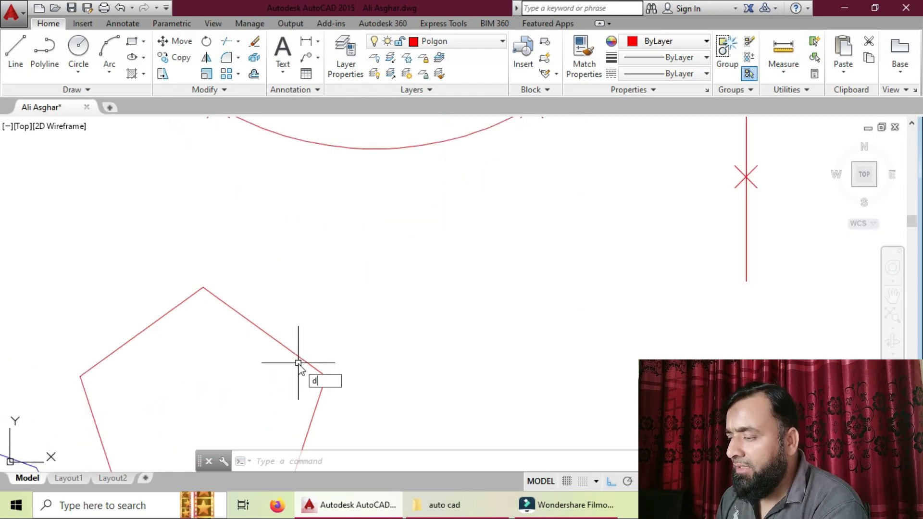
{"action": "key", "text": "Return"}
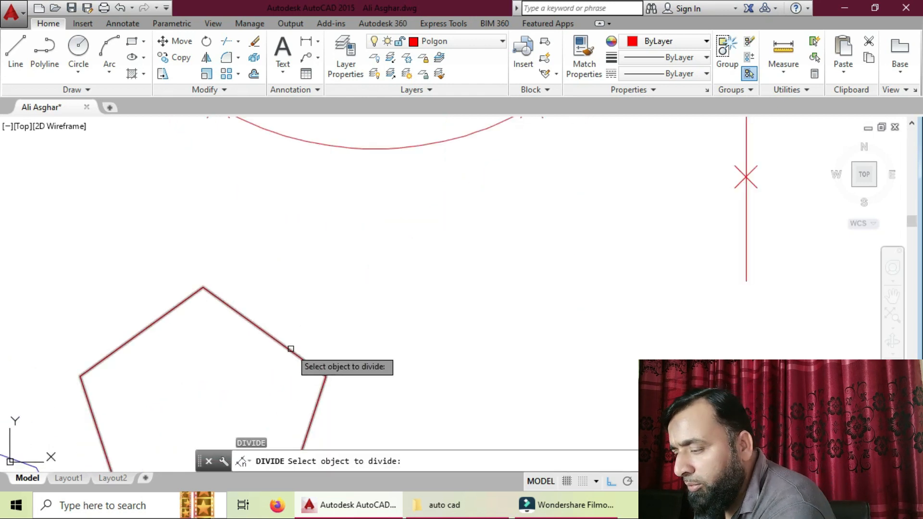
{"action": "left_click", "coordinate": [292, 349]}
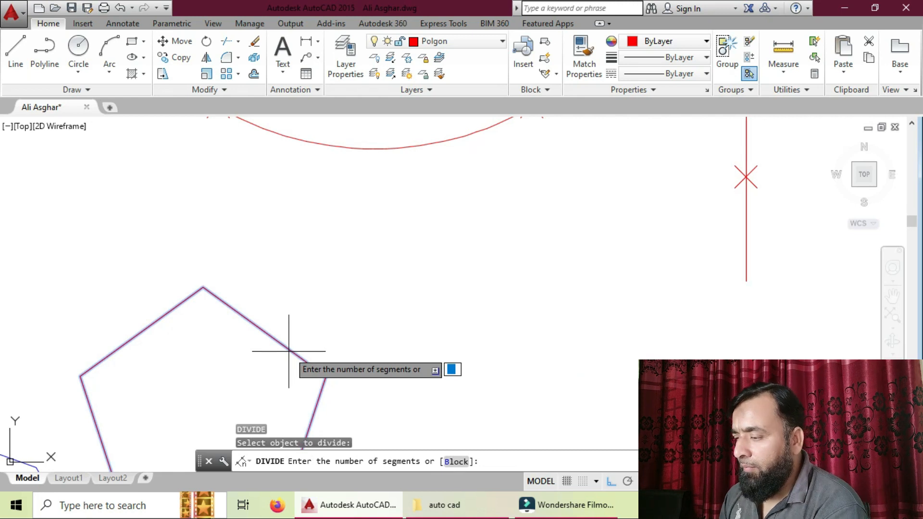
{"action": "type", "text": "8"}
{"action": "key", "text": "Return"}
{"action": "scroll", "coordinate": [251, 377], "scroll_direction": "down", "scroll_amount": 3}
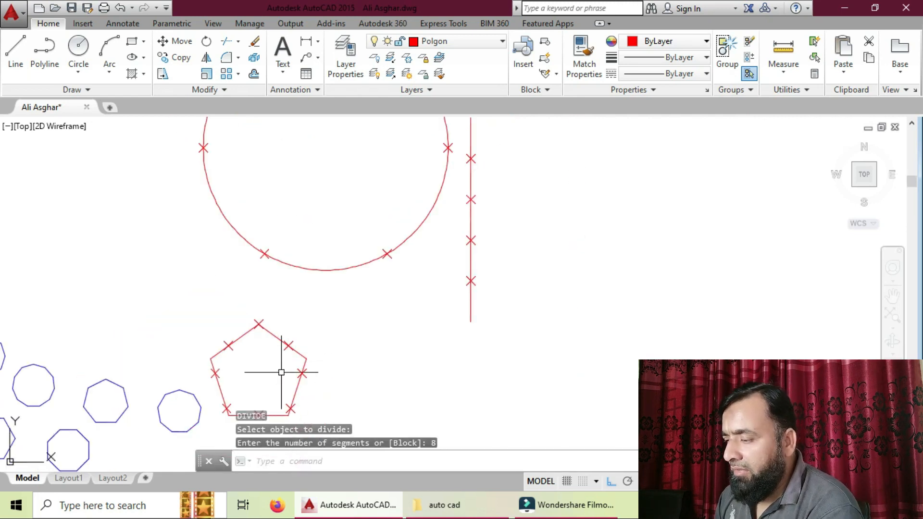
Draw a line across the red pentagon from its upper-right division marker to its lower-left one.
{"action": "scroll", "coordinate": [286, 373], "scroll_direction": "up", "scroll_amount": 1}
{"action": "scroll", "coordinate": [296, 394], "scroll_direction": "up", "scroll_amount": 2}
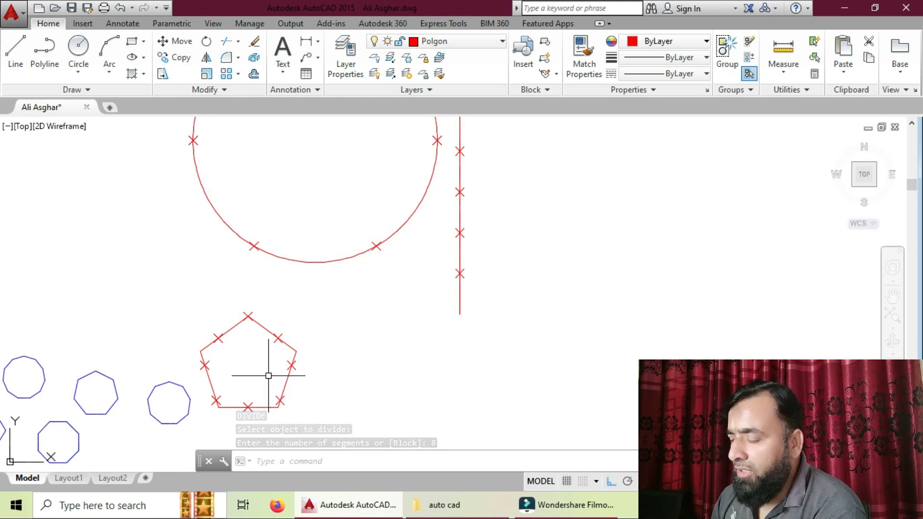
{"action": "type", "text": "p"}
{"action": "key", "text": "Return"}
{"action": "mouse_move", "coordinate": [267, 370]}
{"action": "left_mouse_down"}
{"action": "mouse_move", "coordinate": [667, 212]}
{"action": "mouse_move", "coordinate": [618, 224]}
{"action": "left_mouse_up"}
{"action": "key", "text": "Escape"}
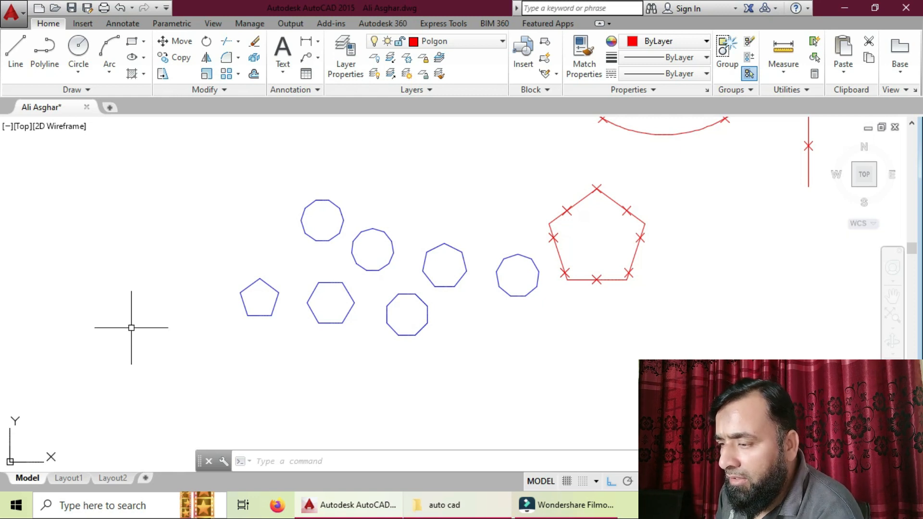
{"action": "type", "text": "l"}
{"action": "key", "text": "Return"}
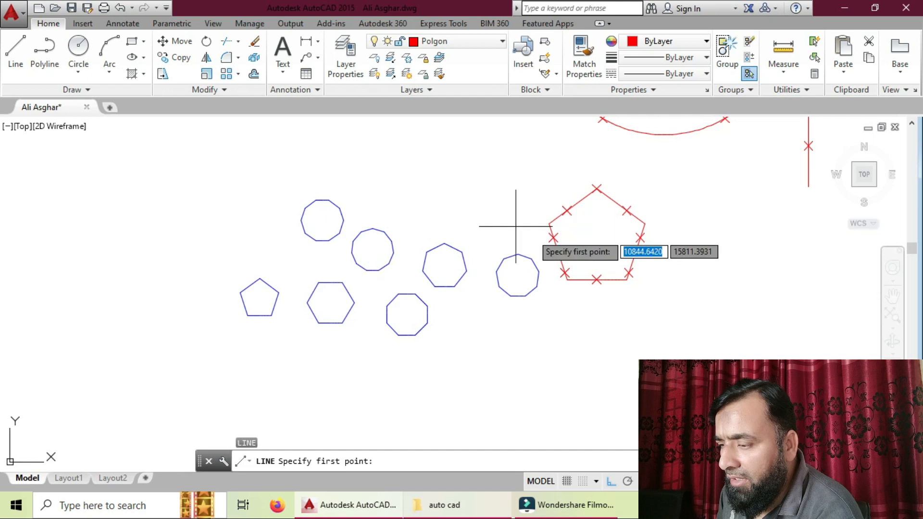
{"action": "left_click", "coordinate": [627, 210]}
{"action": "left_click", "coordinate": [565, 273]}
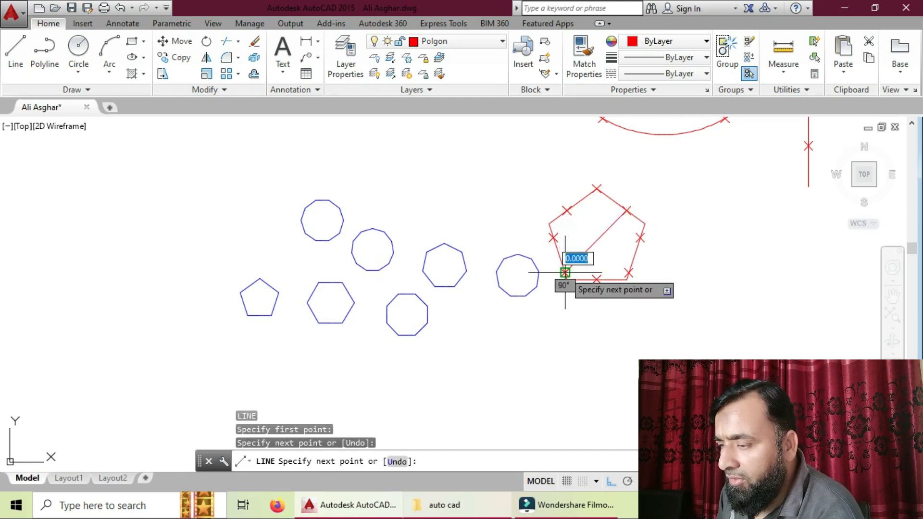
{"action": "right_click", "coordinate": [565, 272]}
{"action": "left_click", "coordinate": [597, 282]}
Draw a line across the red pentagon from its upper-left division marker to its lower-right one.
{"action": "right_click", "coordinate": [594, 227]}
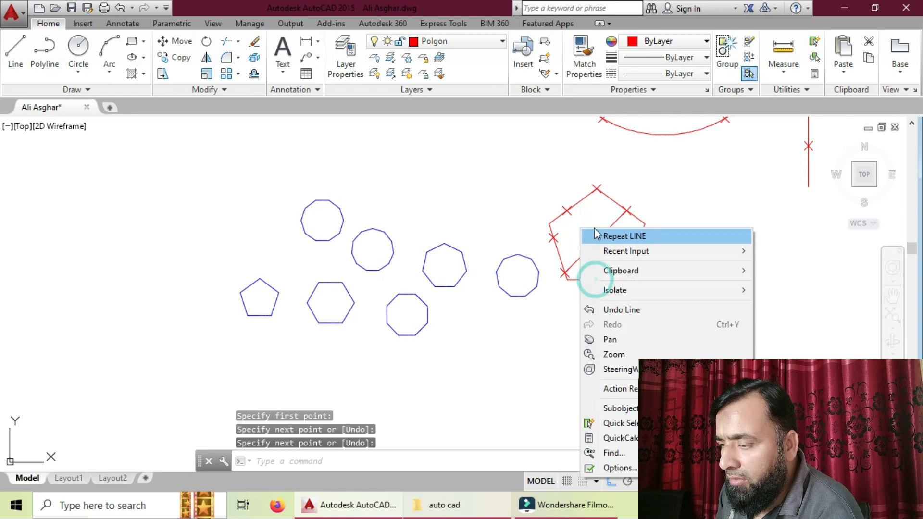
{"action": "left_click", "coordinate": [606, 234]}
{"action": "left_click", "coordinate": [567, 210]}
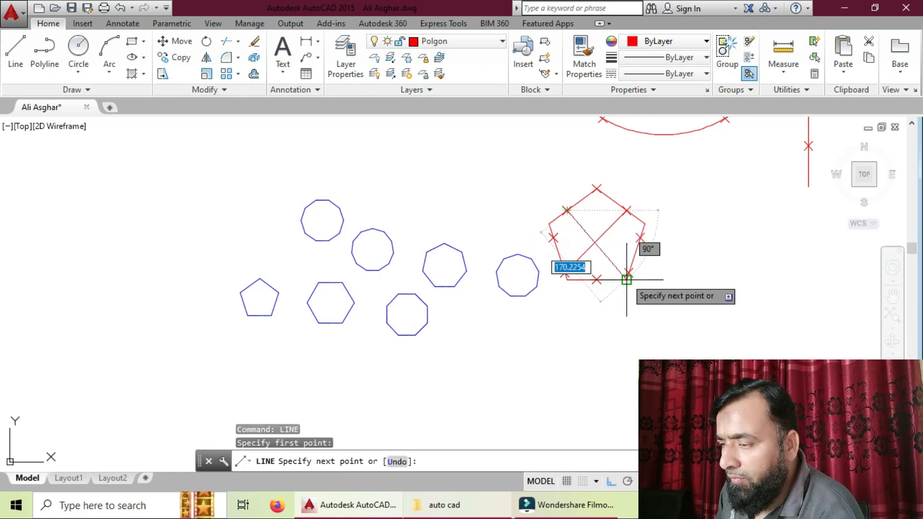
{"action": "left_click", "coordinate": [627, 272]}
{"action": "right_click", "coordinate": [628, 273]}
{"action": "left_click", "coordinate": [651, 281]}
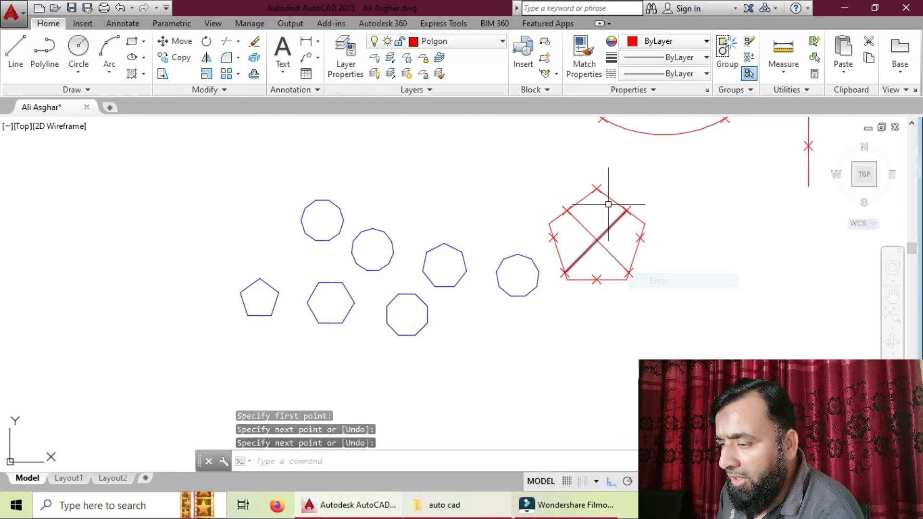
Draw a vertical line from the marker at the pentagon's top vertex to the marker on its bottom edge.
{"action": "right_click", "coordinate": [596, 188]}
{"action": "left_click", "coordinate": [630, 200]}
{"action": "left_click", "coordinate": [596, 188]}
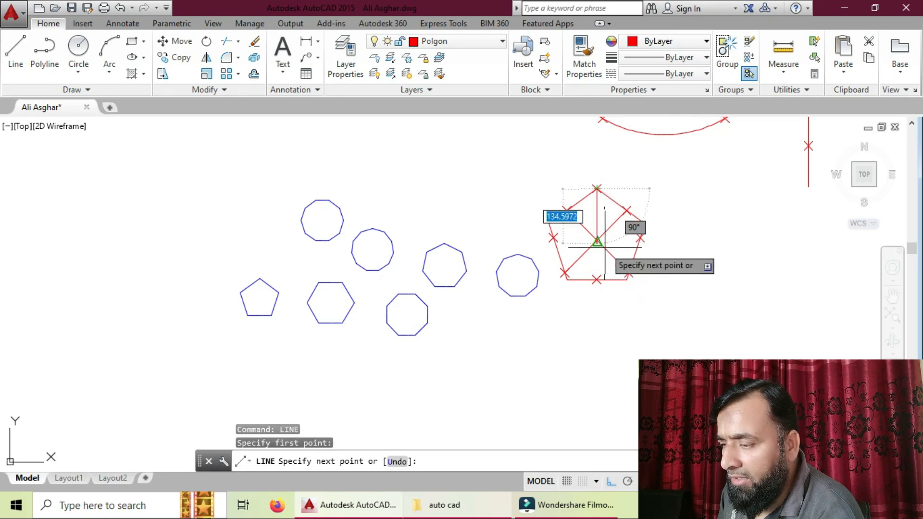
{"action": "left_click", "coordinate": [596, 280]}
{"action": "right_click", "coordinate": [596, 279]}
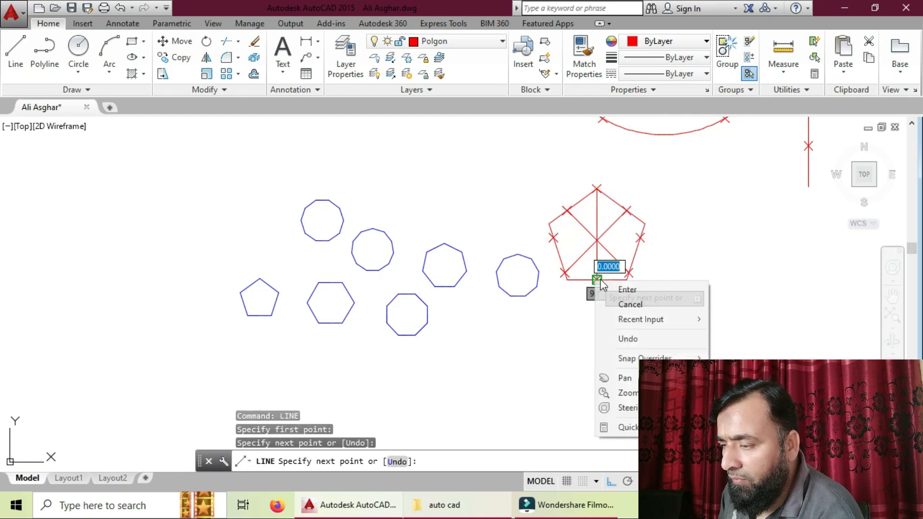
{"action": "left_click", "coordinate": [624, 287]}
Draw a horizontal line between the division markers on the pentagon's right and left sides.
{"action": "right_click", "coordinate": [655, 227]}
{"action": "left_click", "coordinate": [661, 235]}
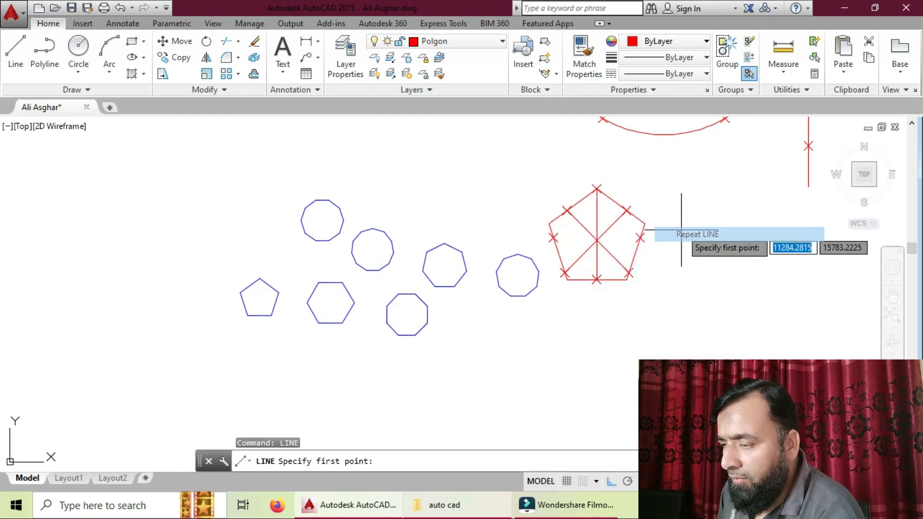
{"action": "left_click", "coordinate": [639, 237]}
{"action": "left_click", "coordinate": [554, 237]}
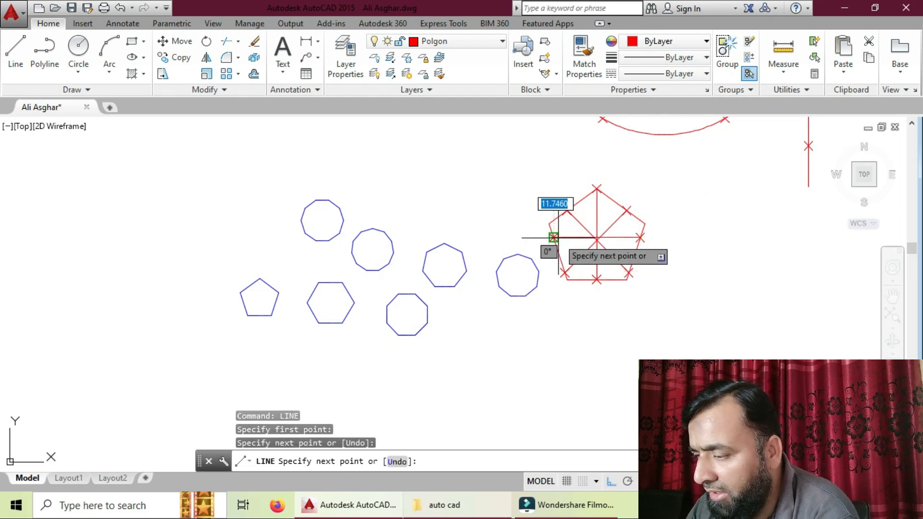
{"action": "key", "text": "Escape"}
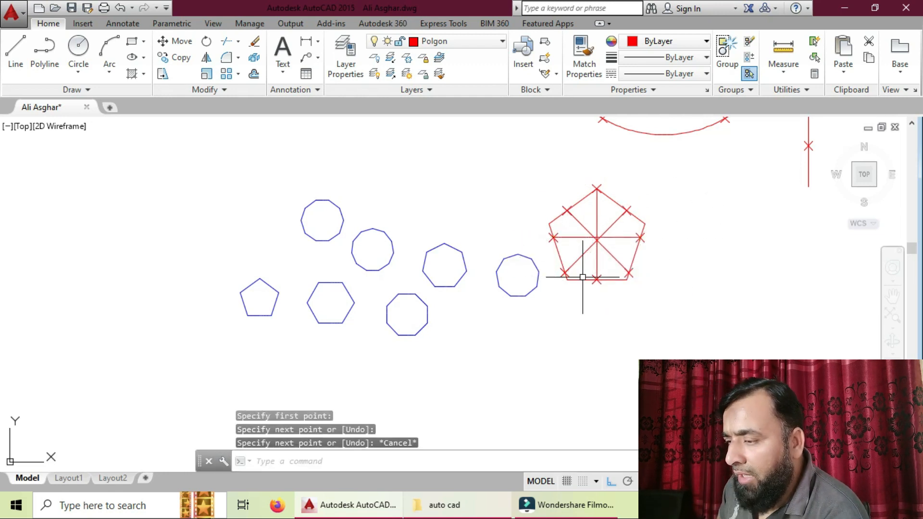
Erase the horizontal line inside the pentagon.
{"action": "type", "text": "e"}
{"action": "key", "text": "Return"}
{"action": "left_click", "coordinate": [607, 237]}
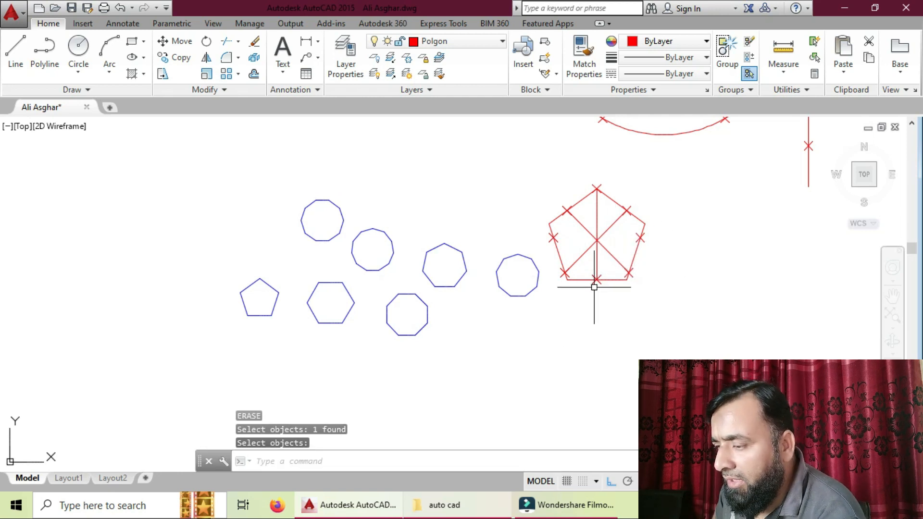
Draw a circle centred on the crossing of the pentagon's inner lines and passing through the bottom-edge marker.
{"action": "type", "text": "c"}
{"action": "key", "text": "Return"}
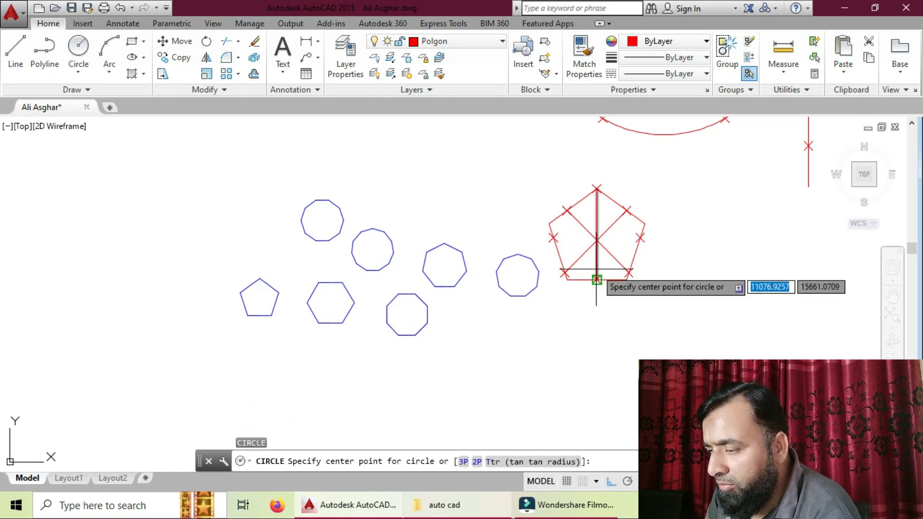
{"action": "scroll", "coordinate": [596, 235], "scroll_direction": "up", "scroll_amount": 8}
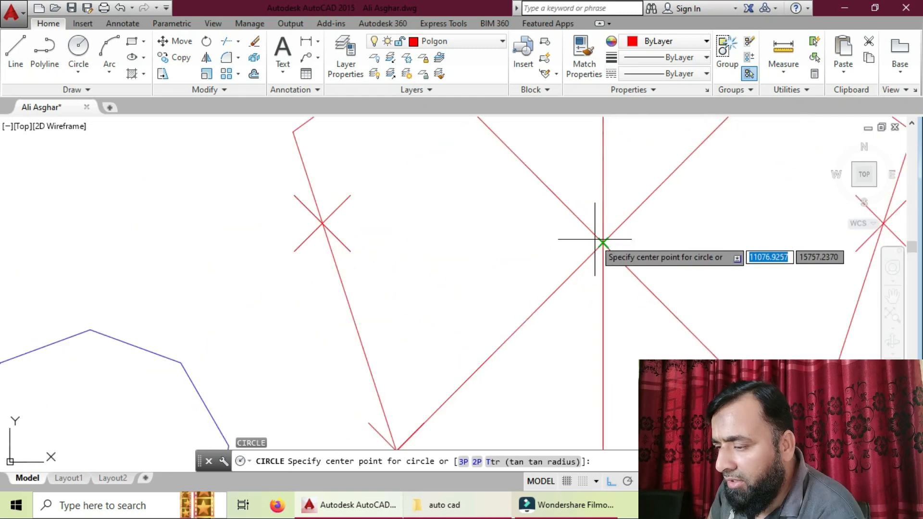
{"action": "left_click", "coordinate": [603, 242]}
{"action": "scroll", "coordinate": [603, 243], "scroll_direction": "down", "scroll_amount": 5}
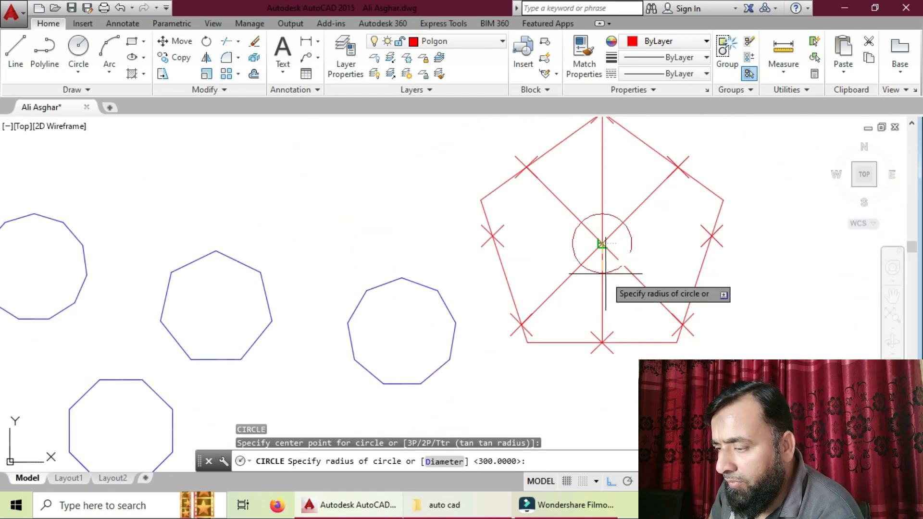
{"action": "left_click", "coordinate": [602, 342]}
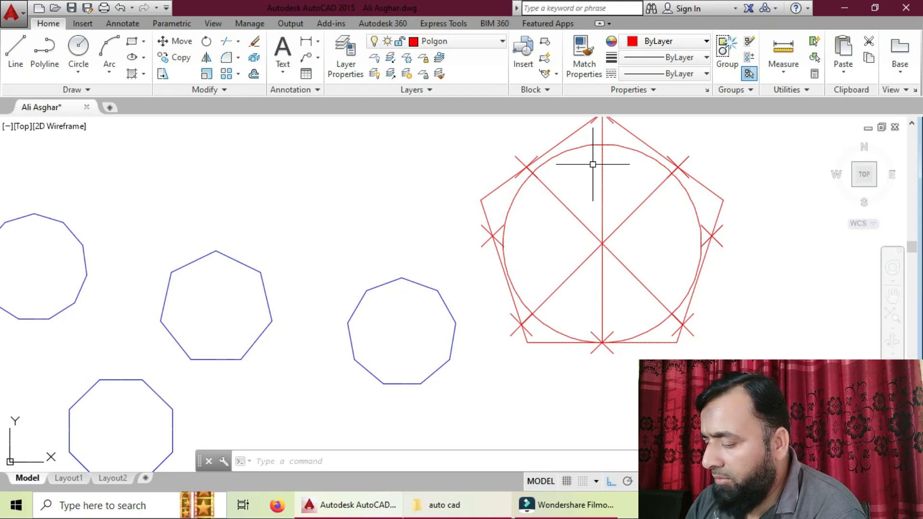
Erase the circle that passes through the pentagon's bottom-edge marker.
{"action": "type", "text": "e"}
{"action": "key", "text": "Return"}
{"action": "left_click", "coordinate": [591, 144]}
{"action": "key", "text": "Return"}
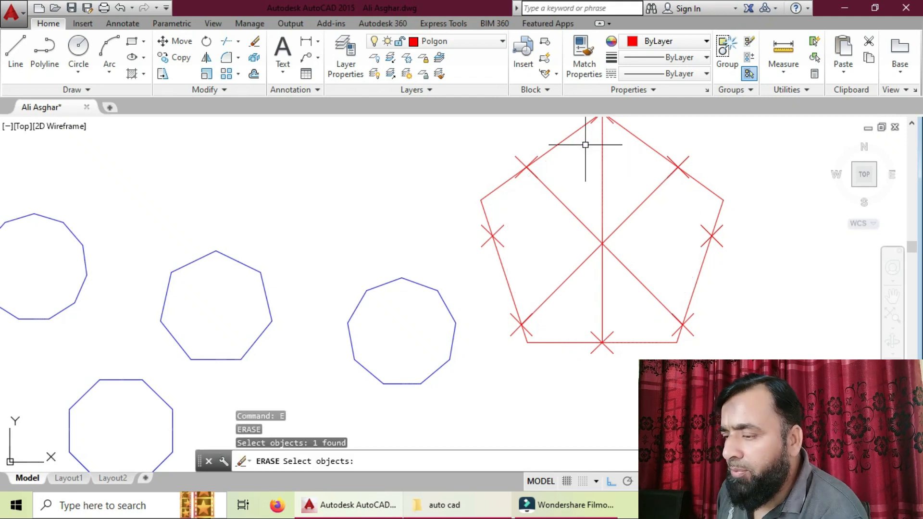
Draw a circle from the crossing of the pentagon's inner lines out to its upper-right division marker.
{"action": "type", "text": "c"}
{"action": "key", "text": "Return"}
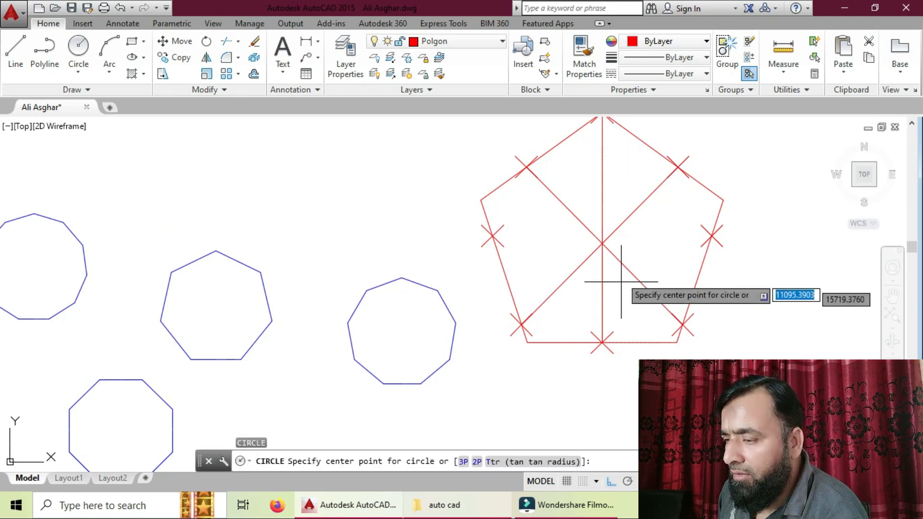
{"action": "left_click", "coordinate": [601, 243]}
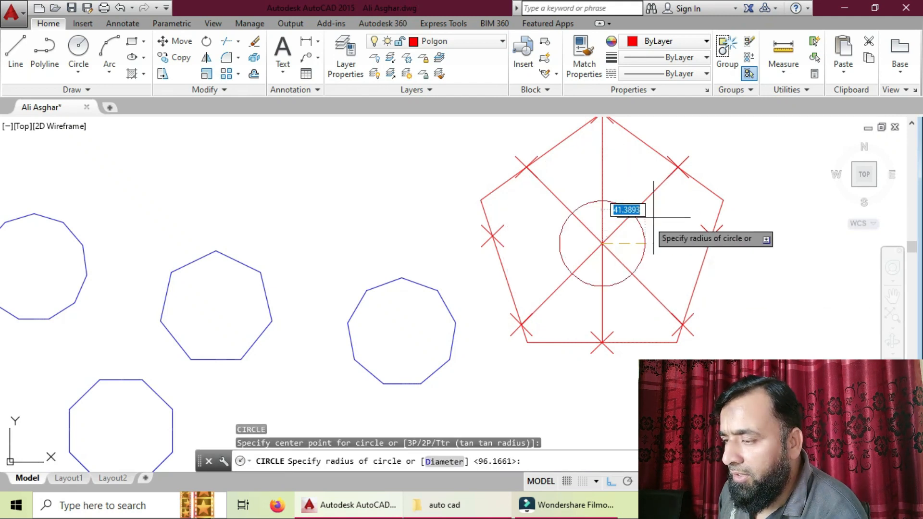
{"action": "left_click", "coordinate": [681, 171]}
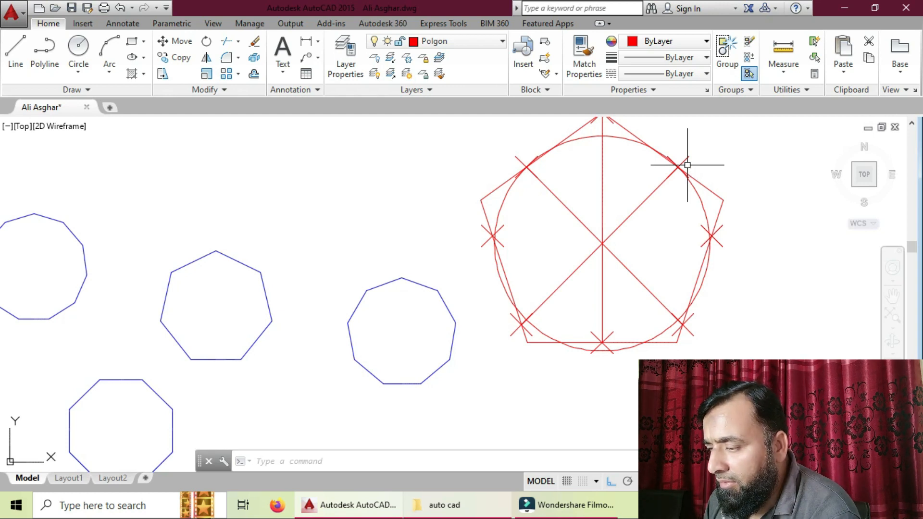
Draw a larger concentric circle around the pentagon, passing through its lower-right vertex.
{"action": "type", "text": "c"}
{"action": "key", "text": "Return"}
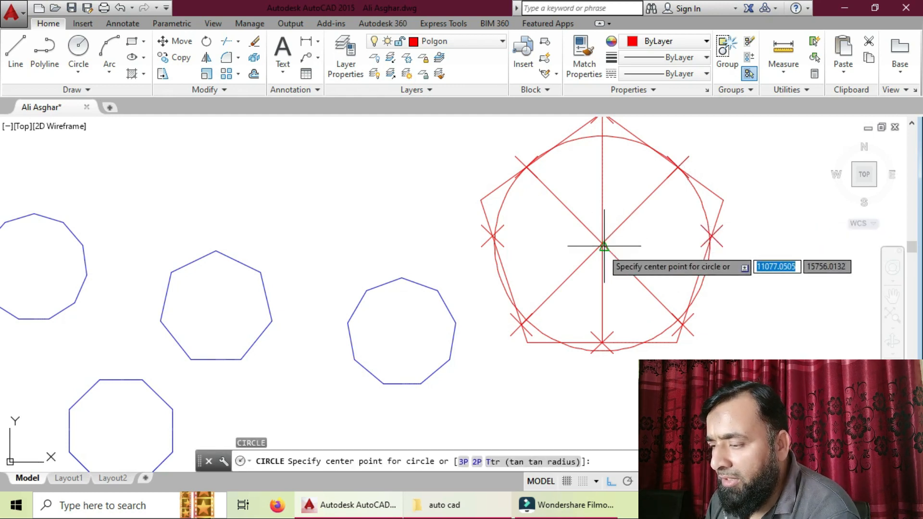
{"action": "left_click", "coordinate": [602, 243]}
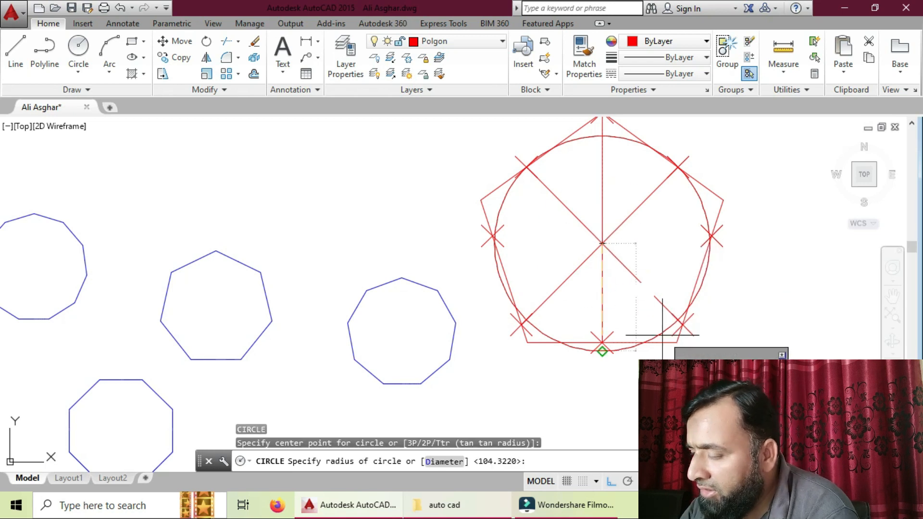
{"action": "left_click", "coordinate": [676, 342]}
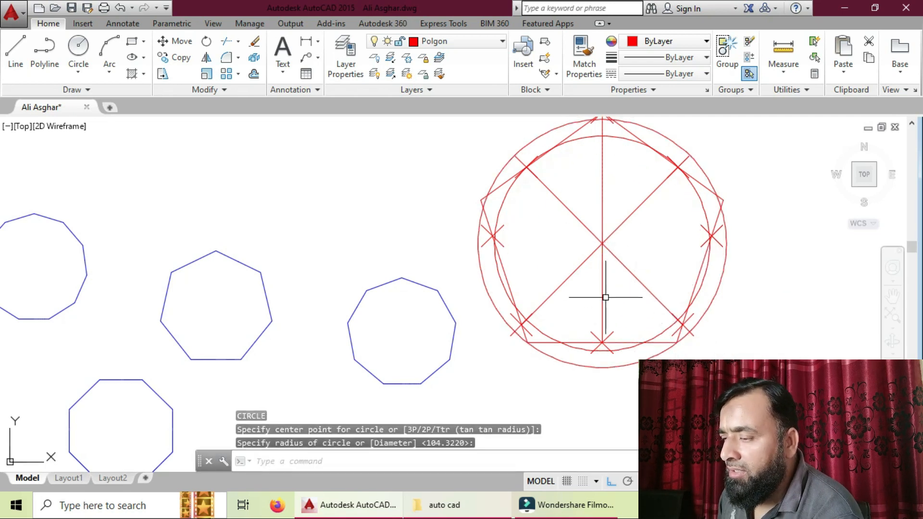
Erase both concentric circles around the pentagon's centre.
{"action": "type", "text": "e"}
{"action": "key", "text": "Return"}
{"action": "left_click", "coordinate": [504, 311]}
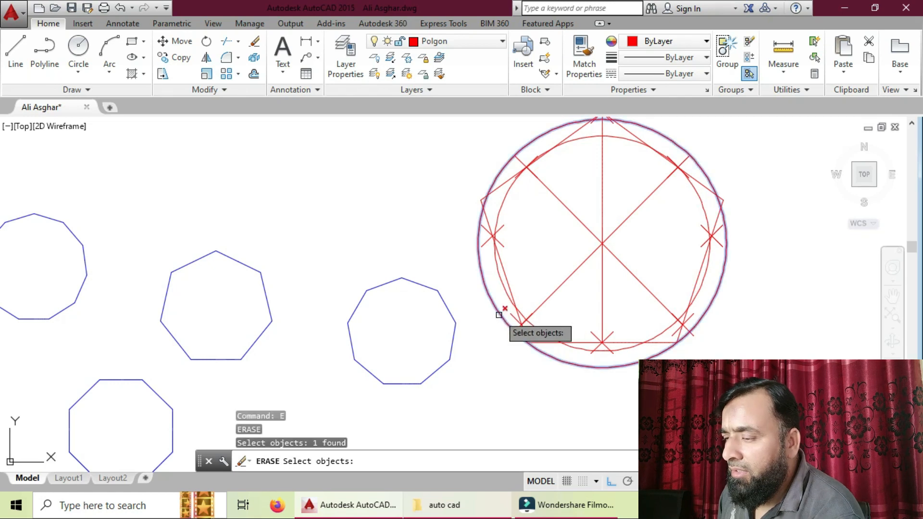
{"action": "left_click", "coordinate": [543, 330]}
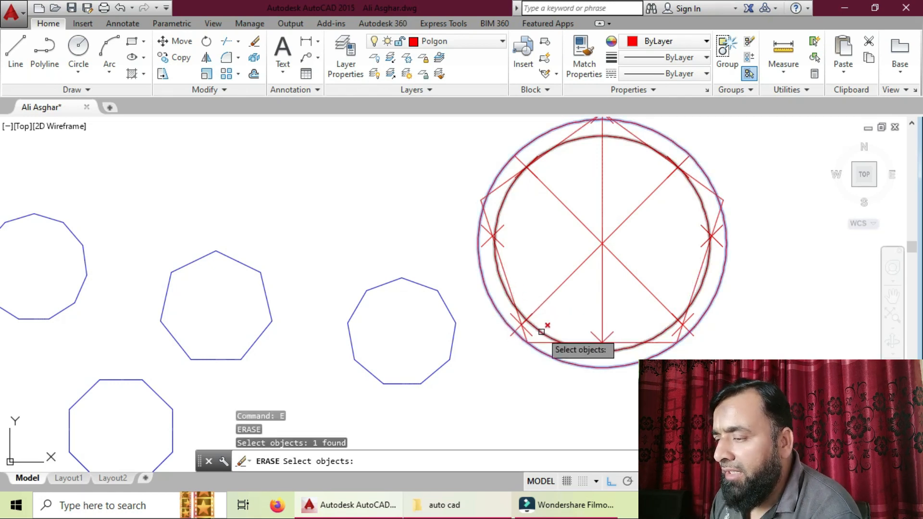
{"action": "key", "text": "Return"}
Erase the vertical line and the two diagonals inside the pentagon.
{"action": "type", "text": "e"}
{"action": "key", "text": "Return"}
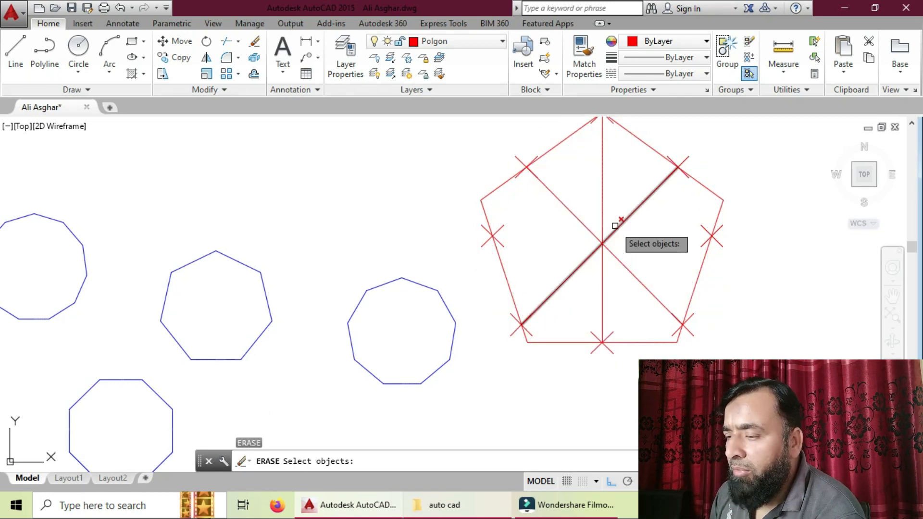
{"action": "left_click", "coordinate": [601, 250]}
{"action": "left_click", "coordinate": [641, 245]}
{"action": "left_click", "coordinate": [568, 236]}
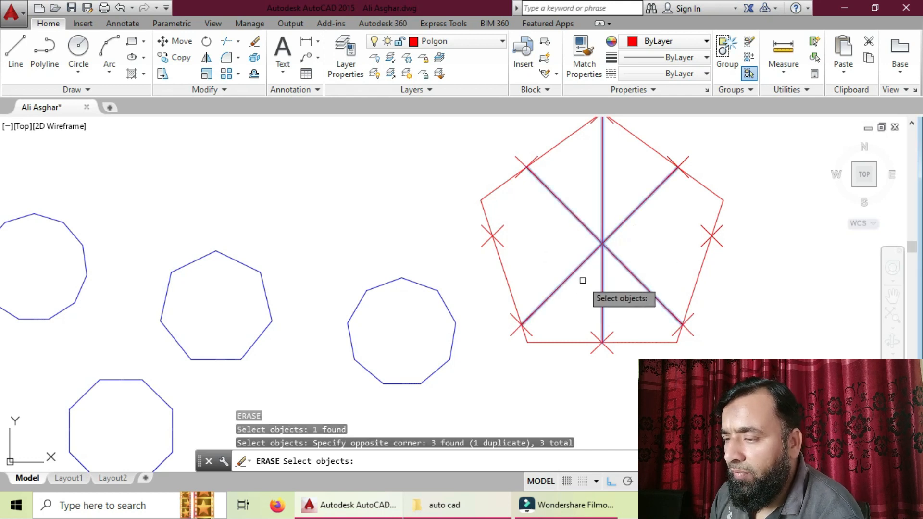
{"action": "key", "text": "Return"}
Examine the divided pentagon, circle and line within the full extents of the drawing.
{"action": "scroll", "coordinate": [596, 284], "scroll_direction": "down", "scroll_amount": 4}
{"action": "scroll", "coordinate": [676, 177], "scroll_direction": "down", "scroll_amount": 3}
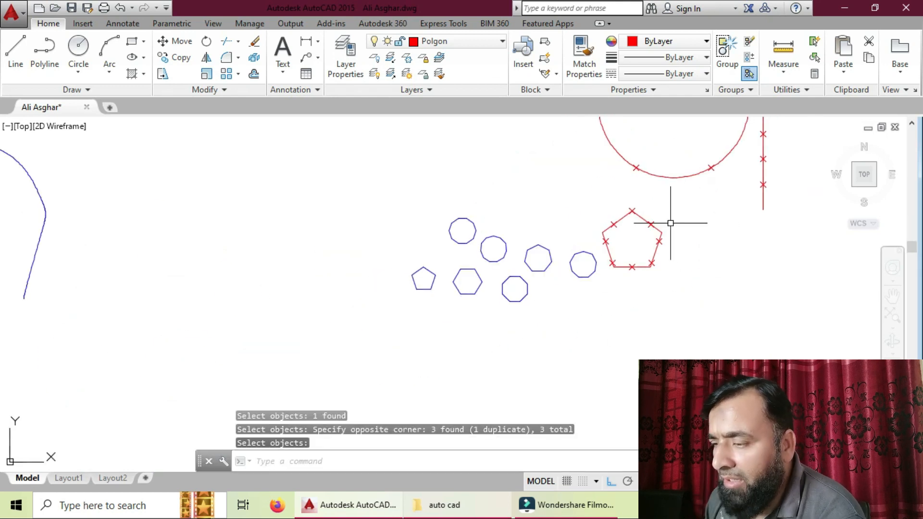
{"action": "scroll", "coordinate": [716, 182], "scroll_direction": "down", "scroll_amount": 3}
{"action": "mouse_move", "coordinate": [728, 148]}
{"action": "middle_mouse_down"}
{"action": "mouse_move", "coordinate": [650, 274]}
{"action": "mouse_move", "coordinate": [638, 276]}
{"action": "middle_mouse_up"}
{"action": "scroll", "coordinate": [688, 209], "scroll_direction": "up", "scroll_amount": 4}
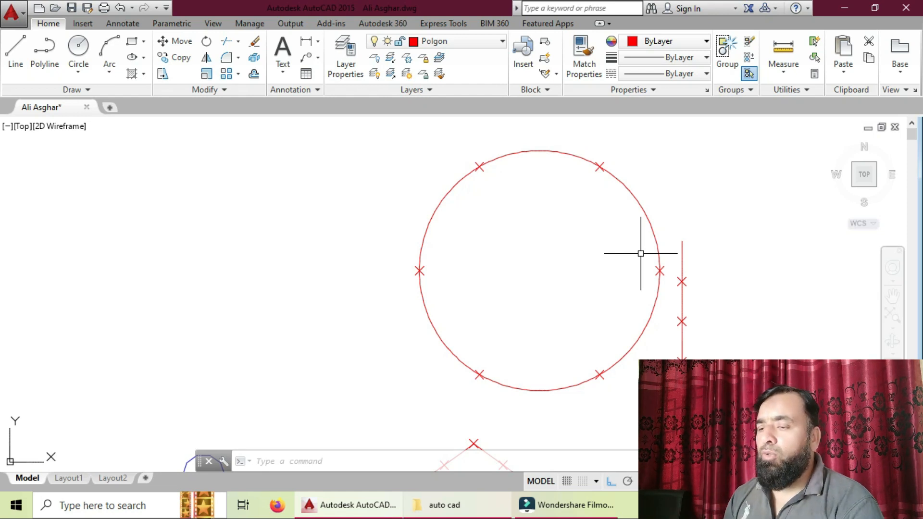
{"action": "type", "text": "z"}
{"action": "key", "text": "Return"}
{"action": "type", "text": "e"}
{"action": "key", "text": "Return"}
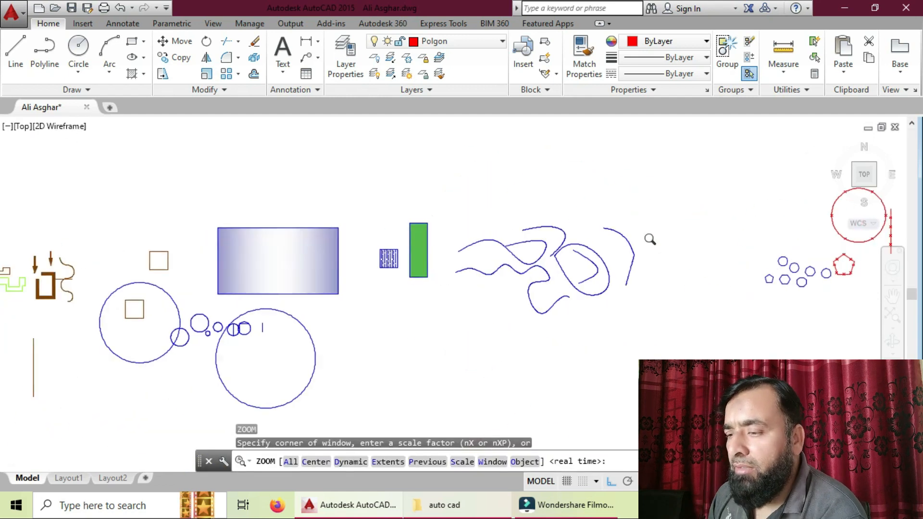
{"action": "middle_click_drag", "start_coordinate": [852, 215], "coordinate": [600, 265]}
{"action": "scroll", "coordinate": [607, 268], "scroll_direction": "up", "scroll_amount": 4}
{"action": "scroll", "coordinate": [608, 288], "scroll_direction": "up", "scroll_amount": 2}
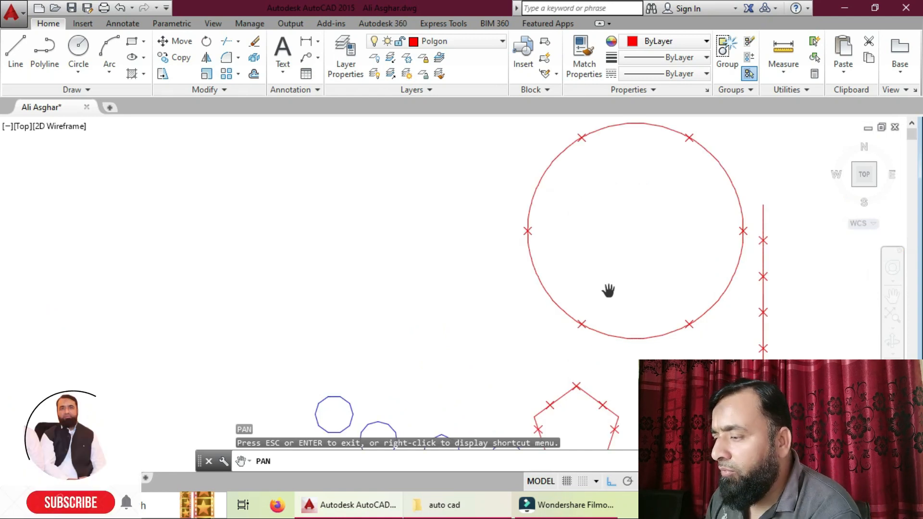
{"action": "key", "text": "Escape"}
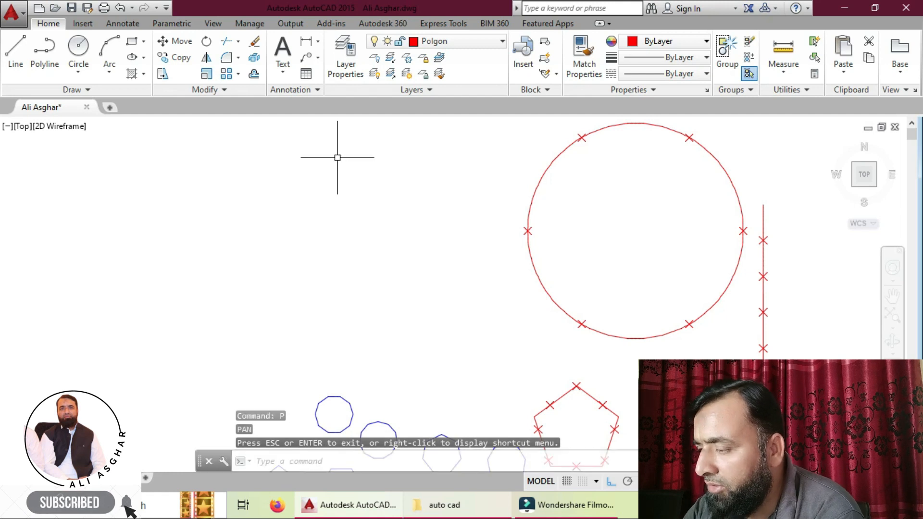
{"action": "left_click", "coordinate": [339, 157]}
{"action": "key", "text": "Escape"}
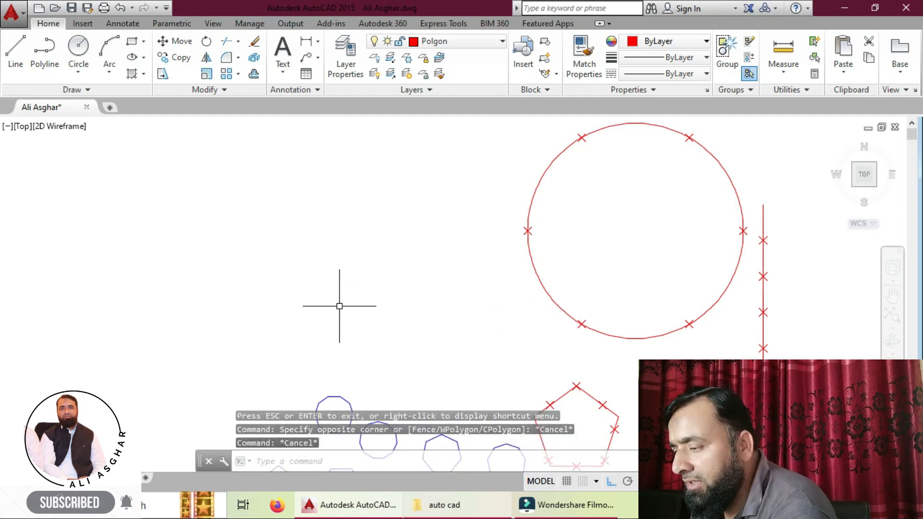
Draw a 600-unit vertical line downward in the empty area beside the large divided circle, above the small polygons.
{"action": "type", "text": "l"}
{"action": "key", "text": "Return"}
{"action": "left_click", "coordinate": [363, 180]}
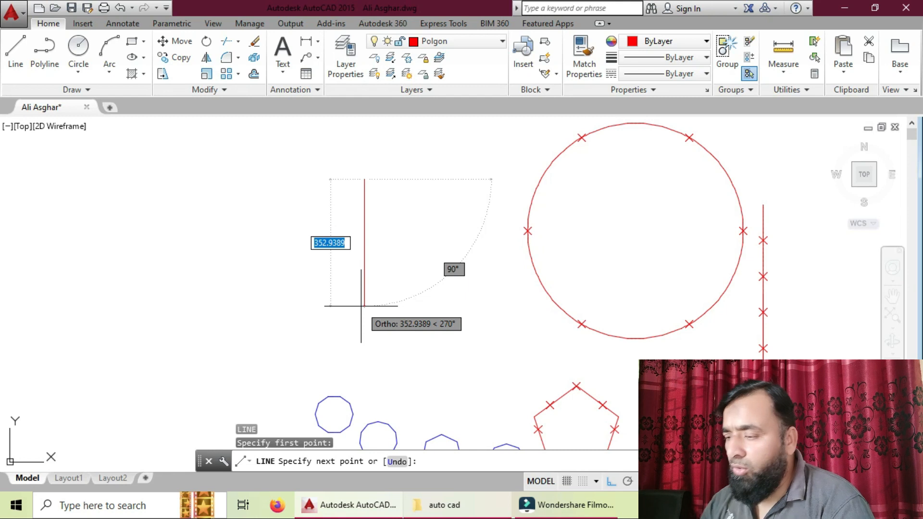
{"action": "type", "text": "600"}
{"action": "key", "text": "Return"}
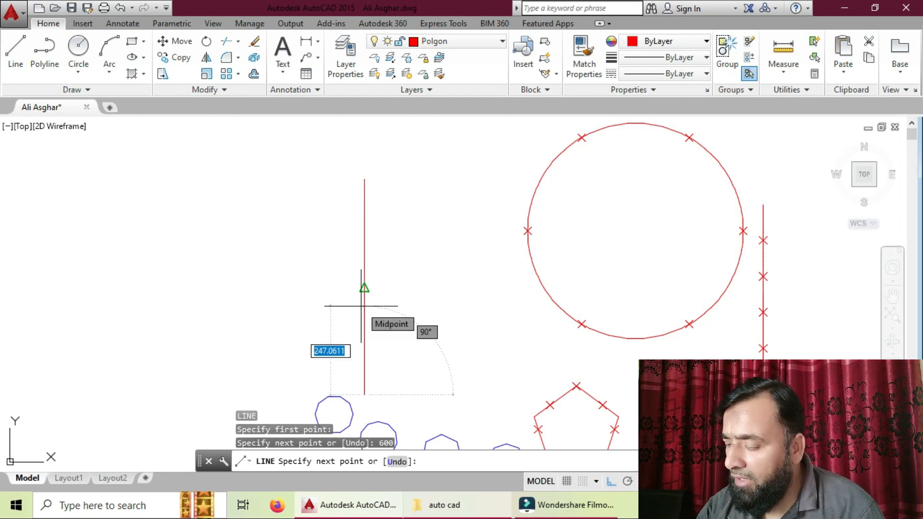
{"action": "key", "text": "Return"}
Divide the new 600-unit vertical line into 6 equal segments.
{"action": "type", "text": "d"}
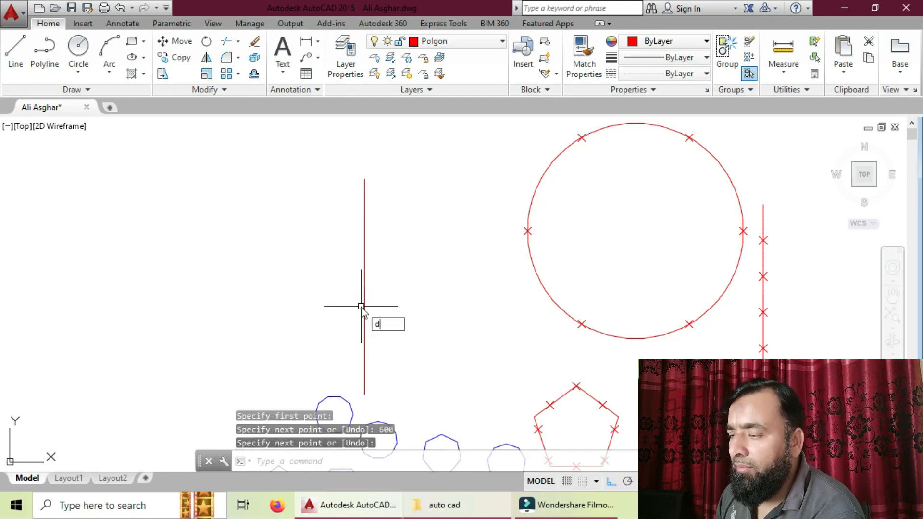
{"action": "type", "text": "iv"}
{"action": "key", "text": "Return"}
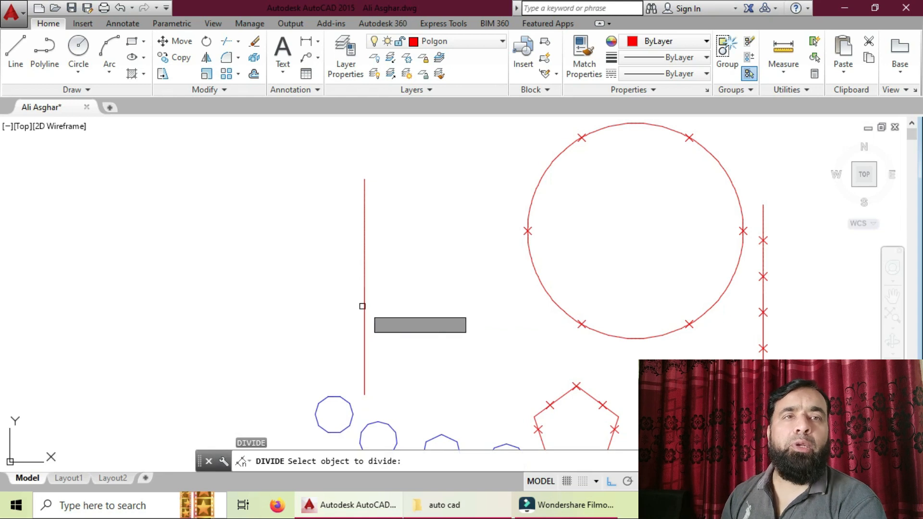
{"action": "left_click", "coordinate": [364, 306]}
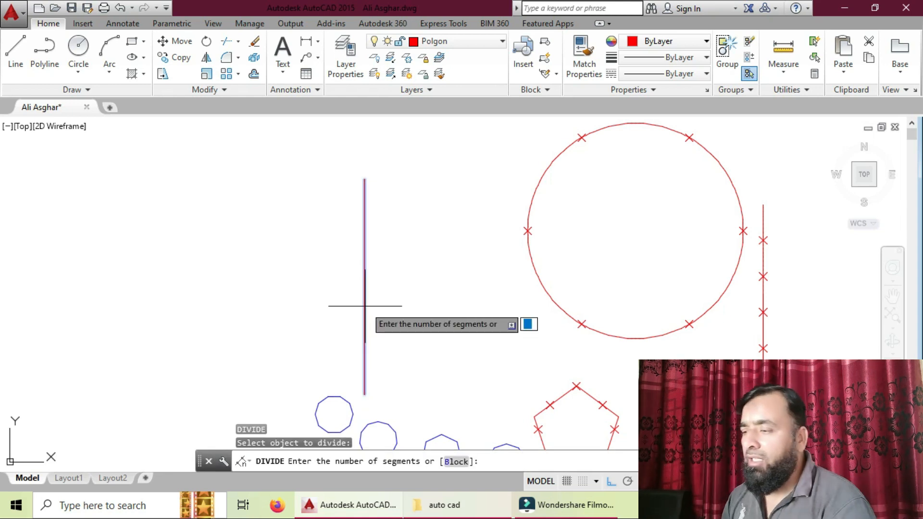
{"action": "type", "text": "6"}
{"action": "key", "text": "Return"}
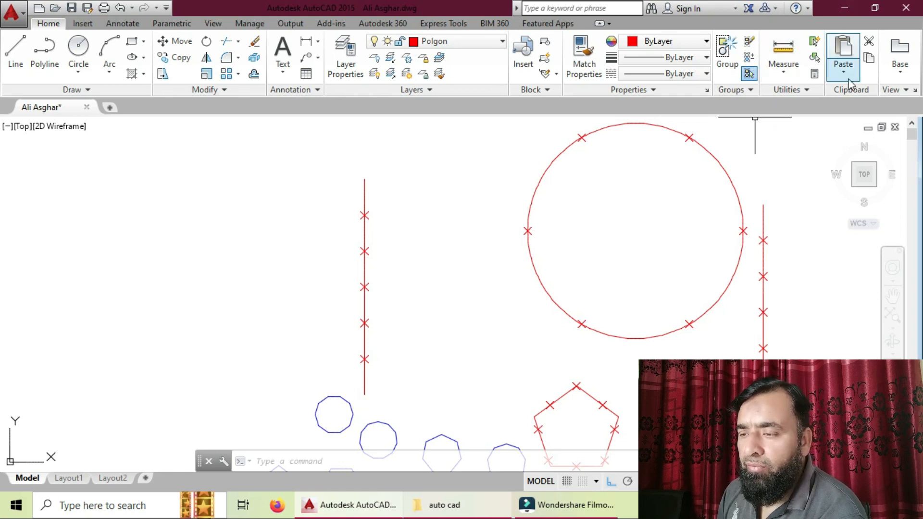
Change the point style to the X marker enclosed by both a circle and a square.
{"action": "left_click", "coordinate": [806, 91]}
{"action": "left_click", "coordinate": [798, 123]}
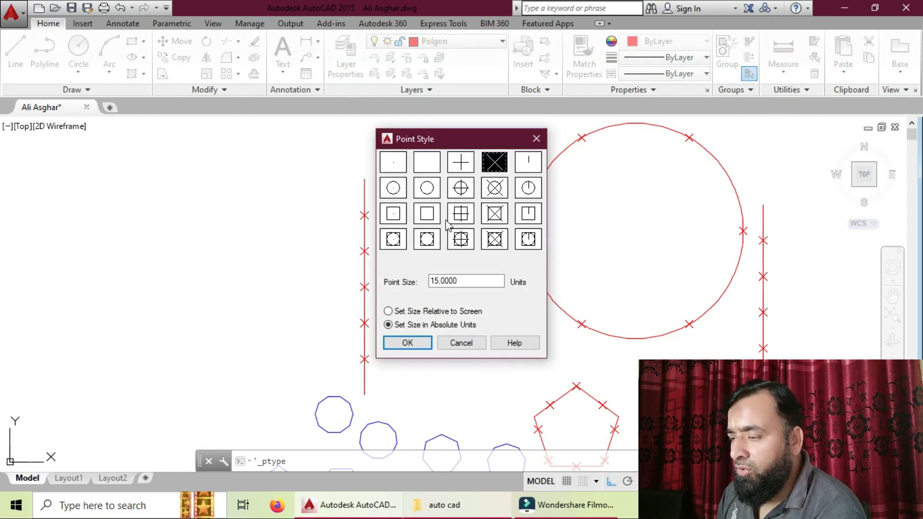
{"action": "left_click", "coordinate": [494, 239]}
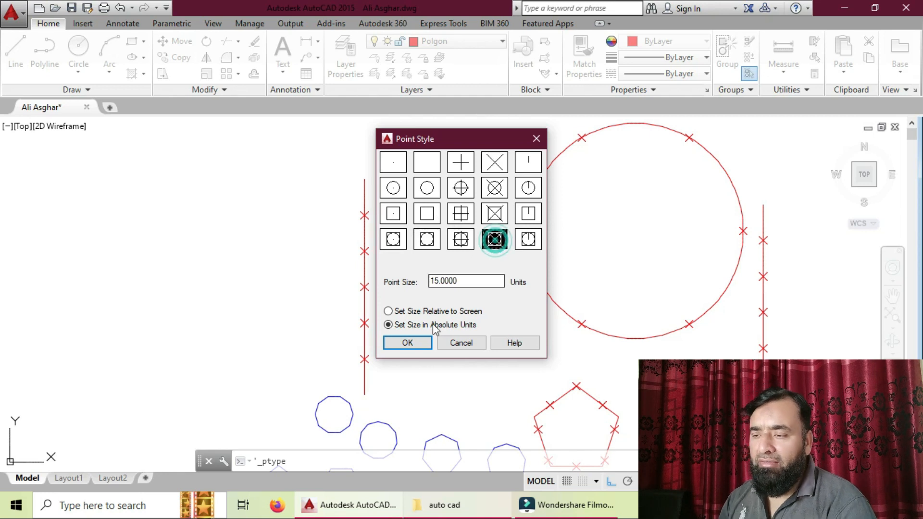
{"action": "left_click", "coordinate": [419, 338]}
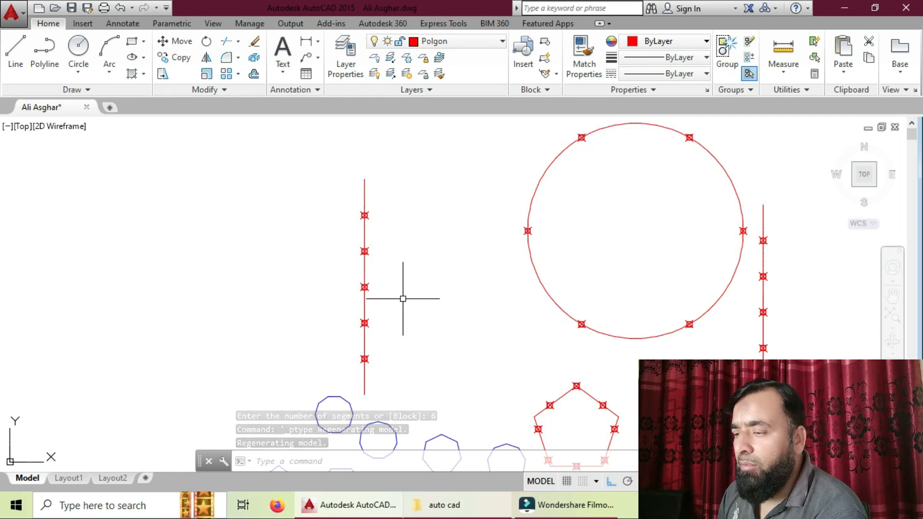
Set the point size to 25 in absolute units in the point style settings.
{"action": "left_click", "coordinate": [807, 91]}
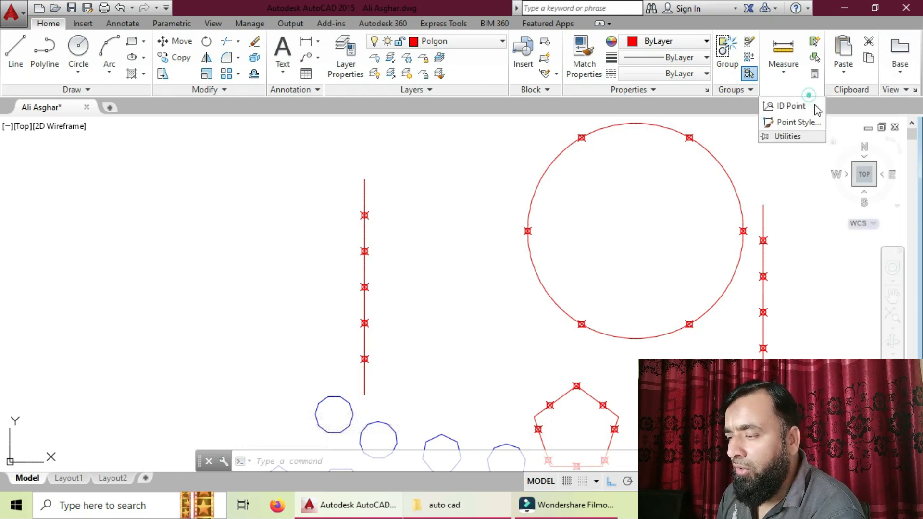
{"action": "left_click", "coordinate": [795, 123]}
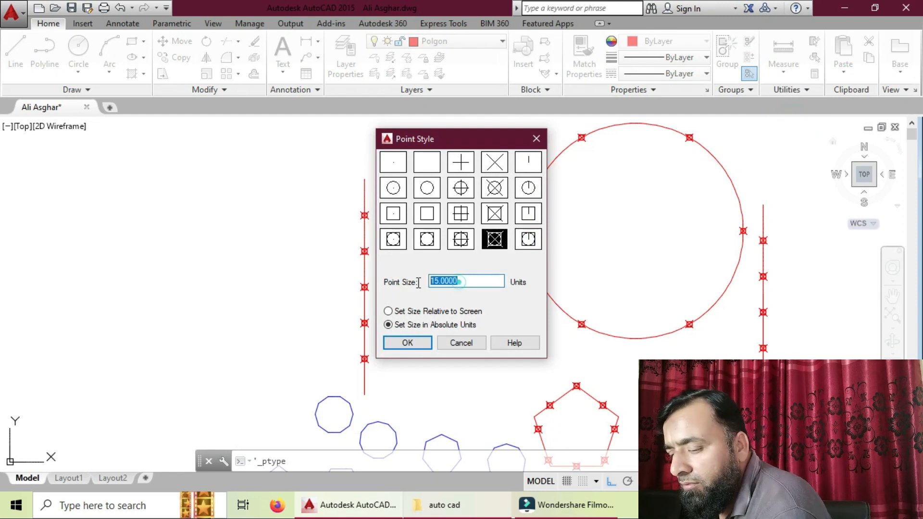
{"action": "key", "text": "Escape"}
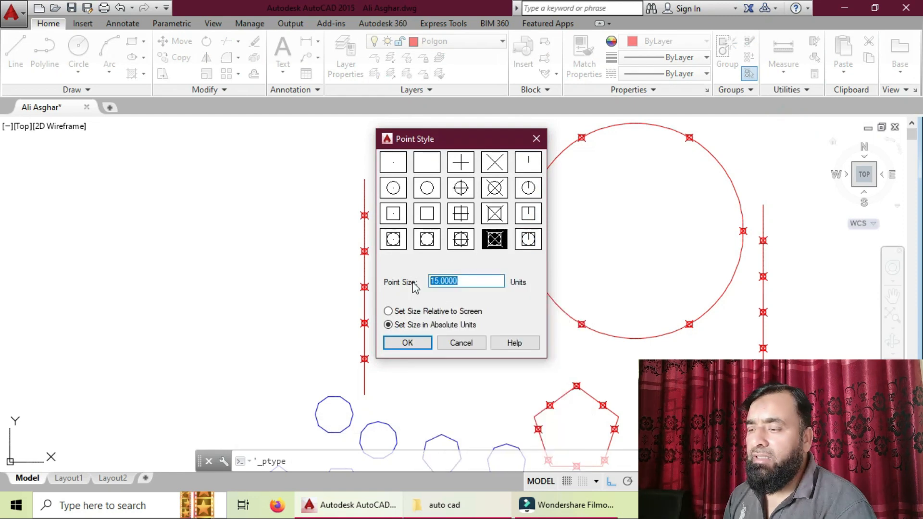
{"action": "type", "text": "25"}
{"action": "key", "text": "Return"}
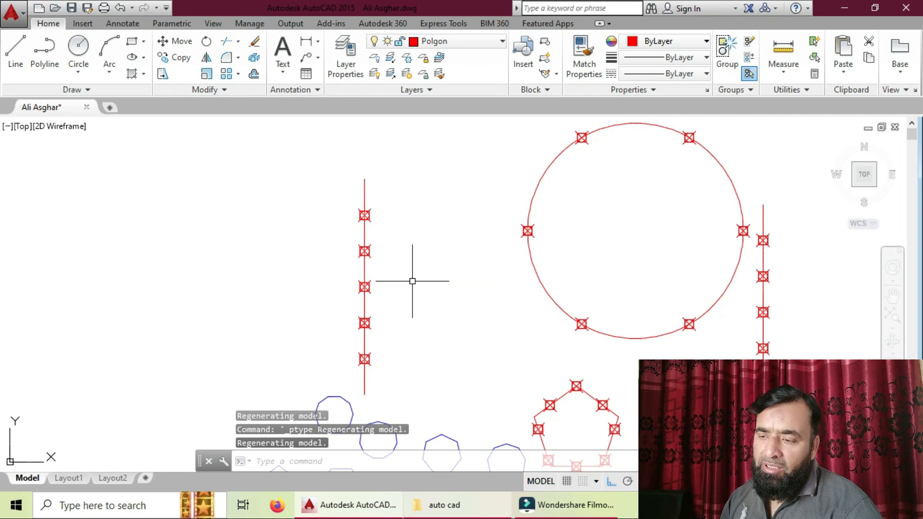